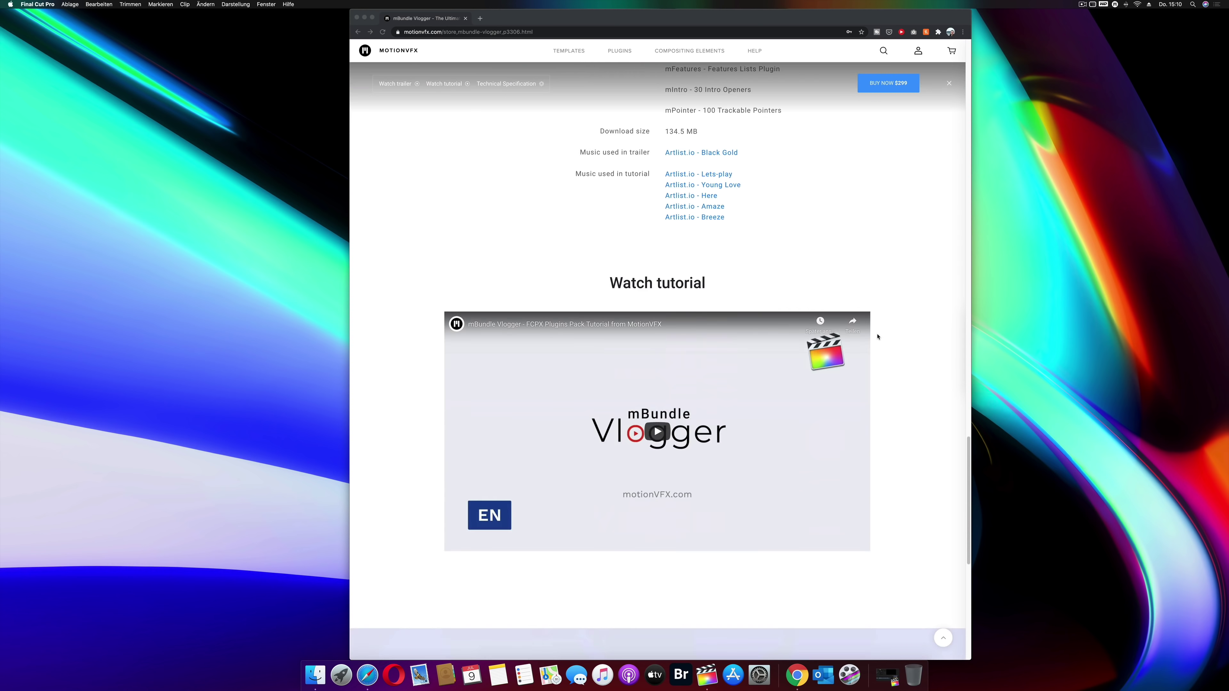
Switch to Final Cut Pro and show the library with the clips of the iMac RAM Upgrade event
{"action": "left_click", "coordinate": [680, 674]}
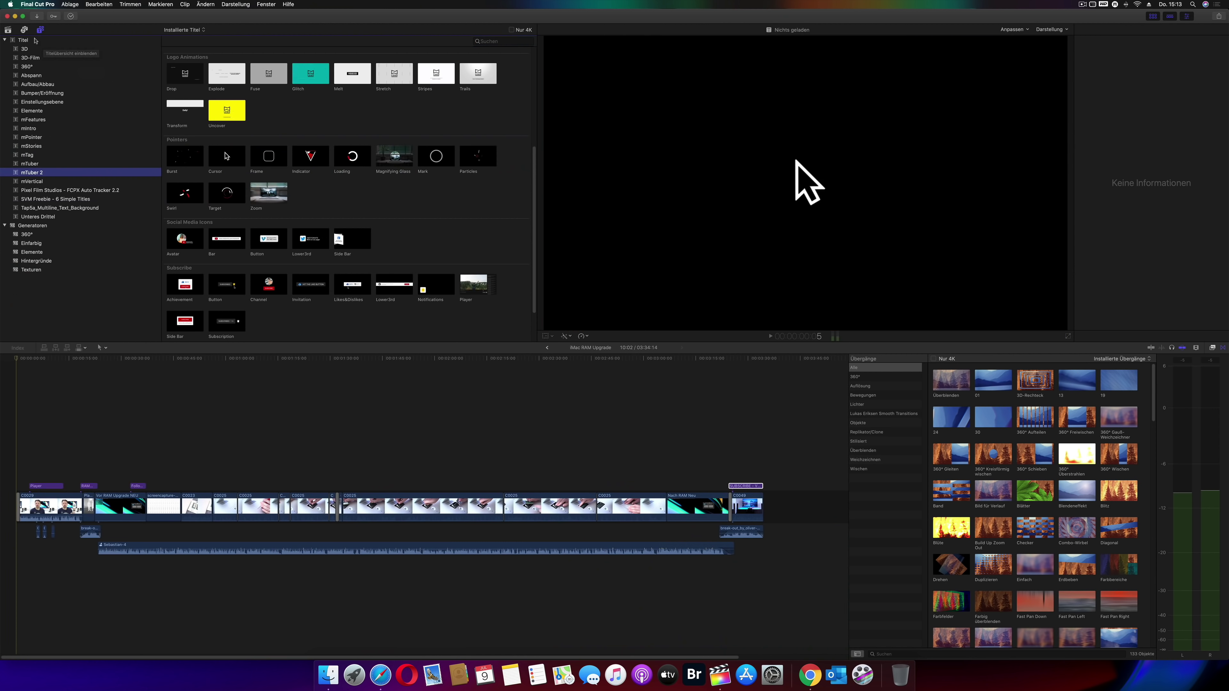
{"action": "left_click", "coordinate": [8, 31]}
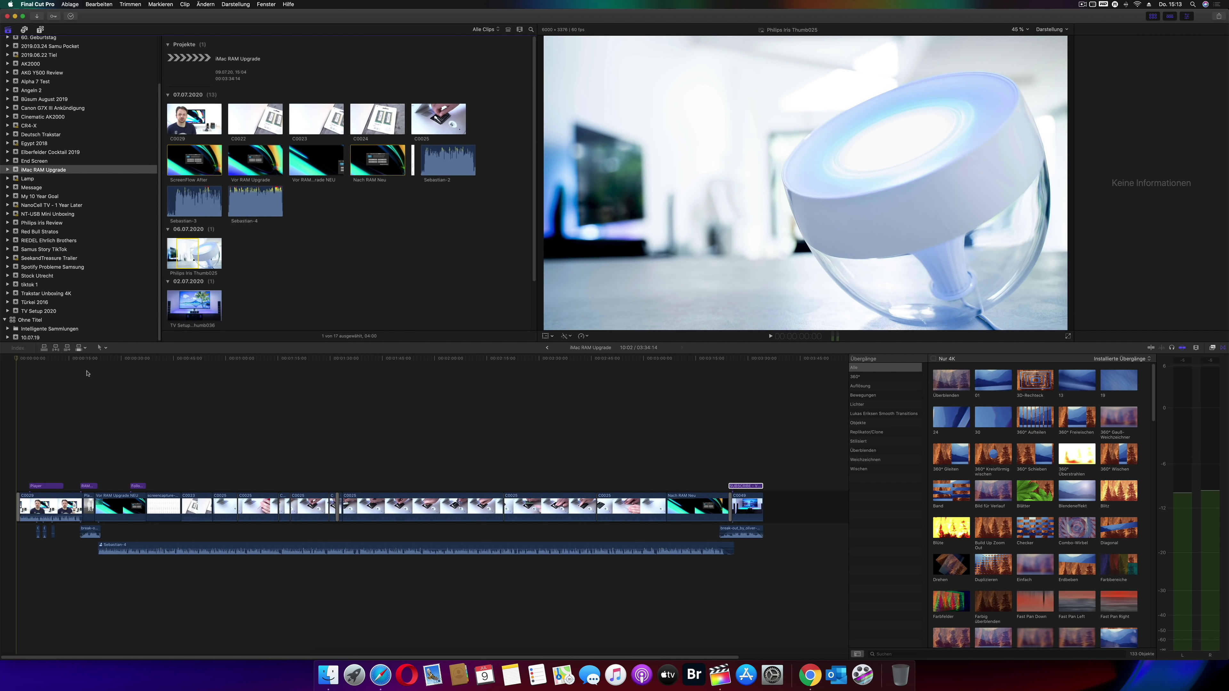
Play the iMac RAM Upgrade timeline from just before the Player title through to the logo intro
{"action": "left_click", "coordinate": [36, 359]}
{"action": "left_click", "coordinate": [36, 359]}
{"action": "key", "text": "super+4"}
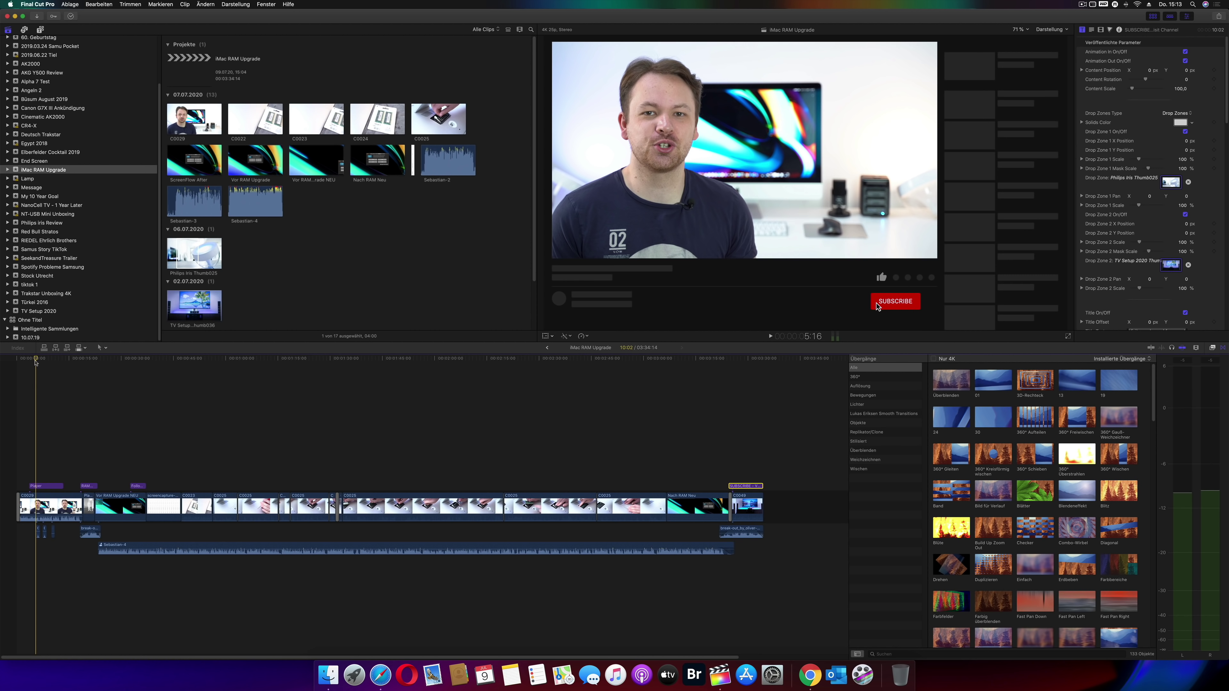
{"action": "left_click", "coordinate": [30, 361]}
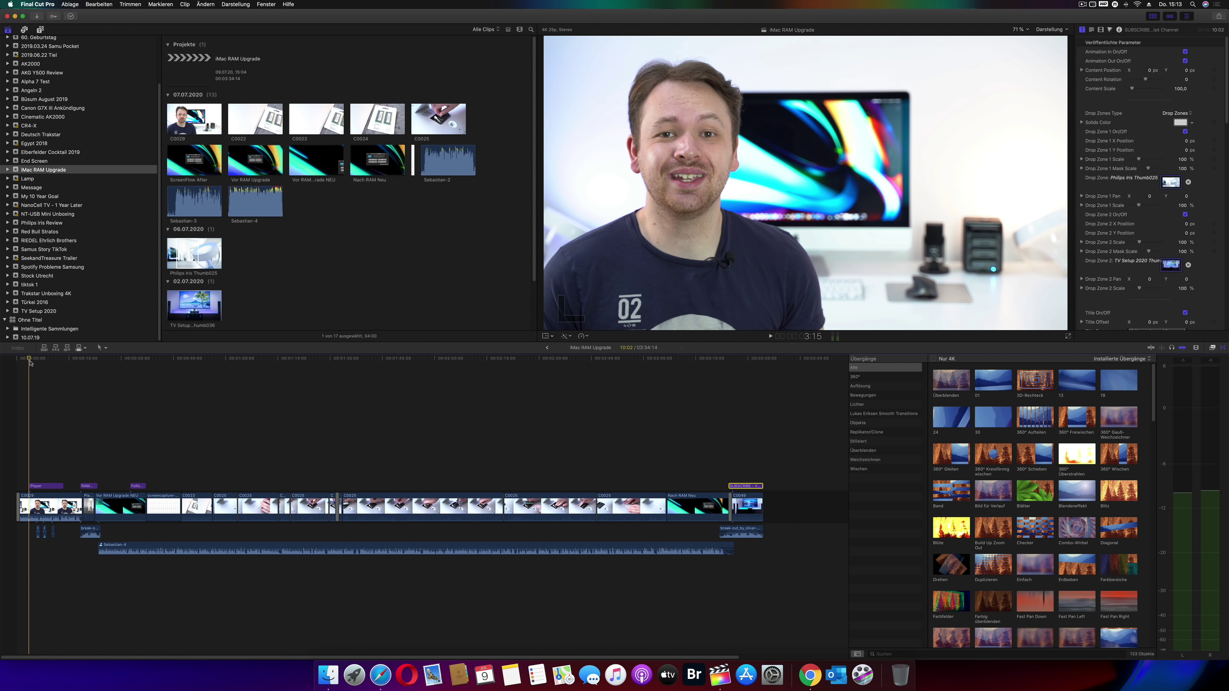
{"action": "key", "text": "space"}
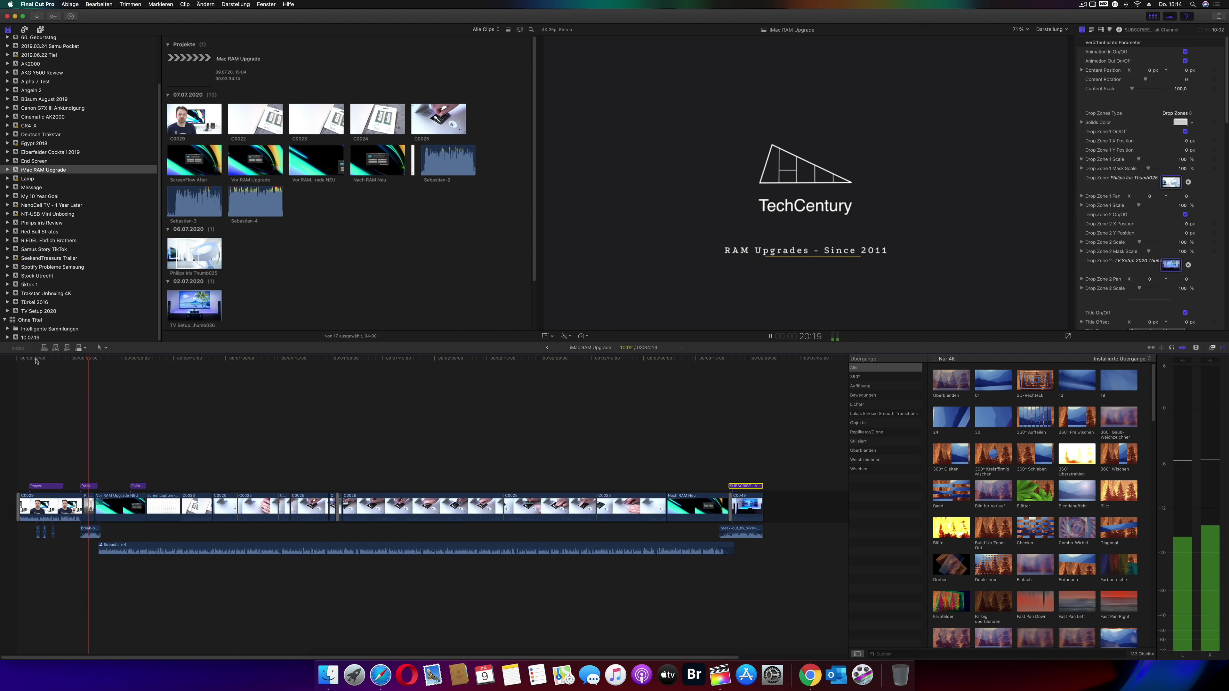
{"action": "key", "text": "space"}
Select the logo intro title on the timeline and examine its logo drop zone, subtitle text and background colour parameters
{"action": "left_click", "coordinate": [89, 359]}
{"action": "left_click", "coordinate": [89, 485]}
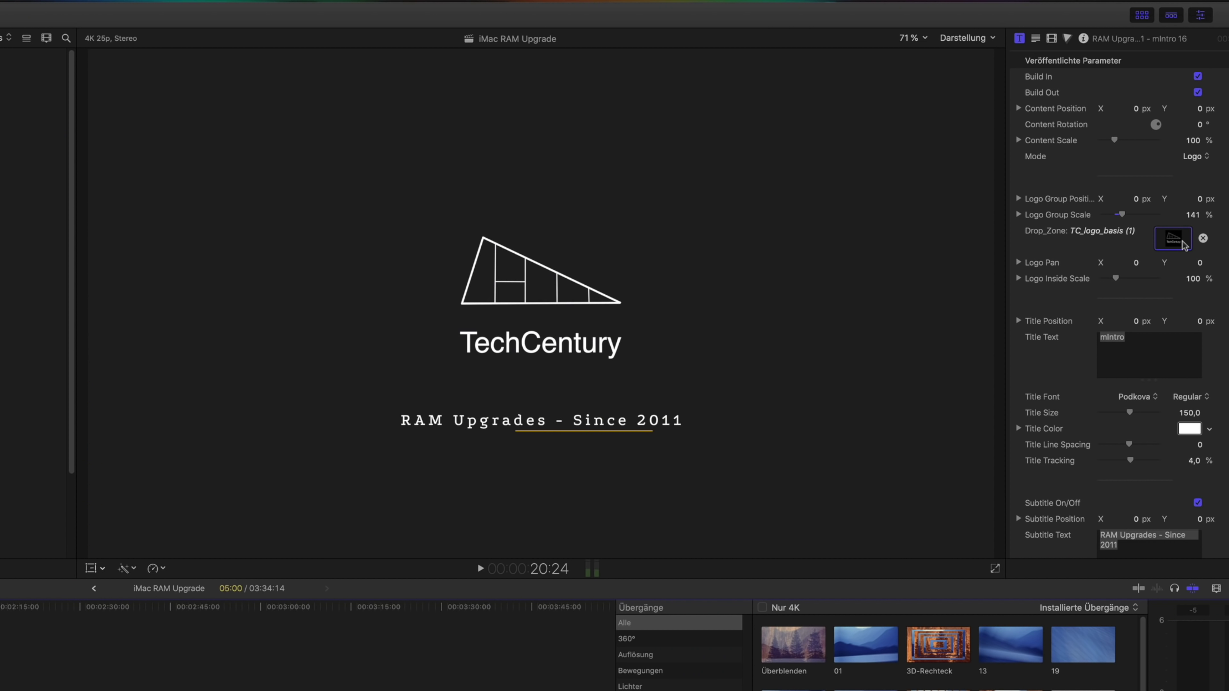
{"action": "scroll", "coordinate": [1167, 408], "scroll_direction": "down", "scroll_amount": 3}
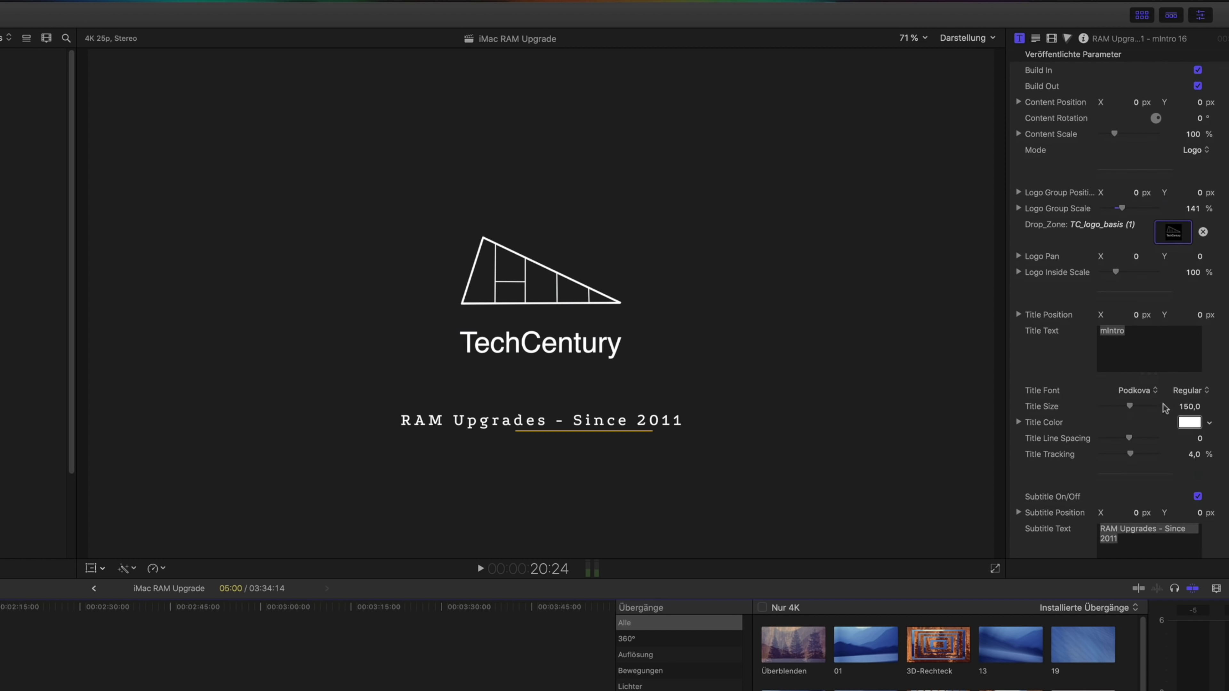
{"action": "left_click_drag", "start_coordinate": [1169, 464], "coordinate": [1119, 460]}
{"action": "triple_click", "coordinate": [1102, 462]}
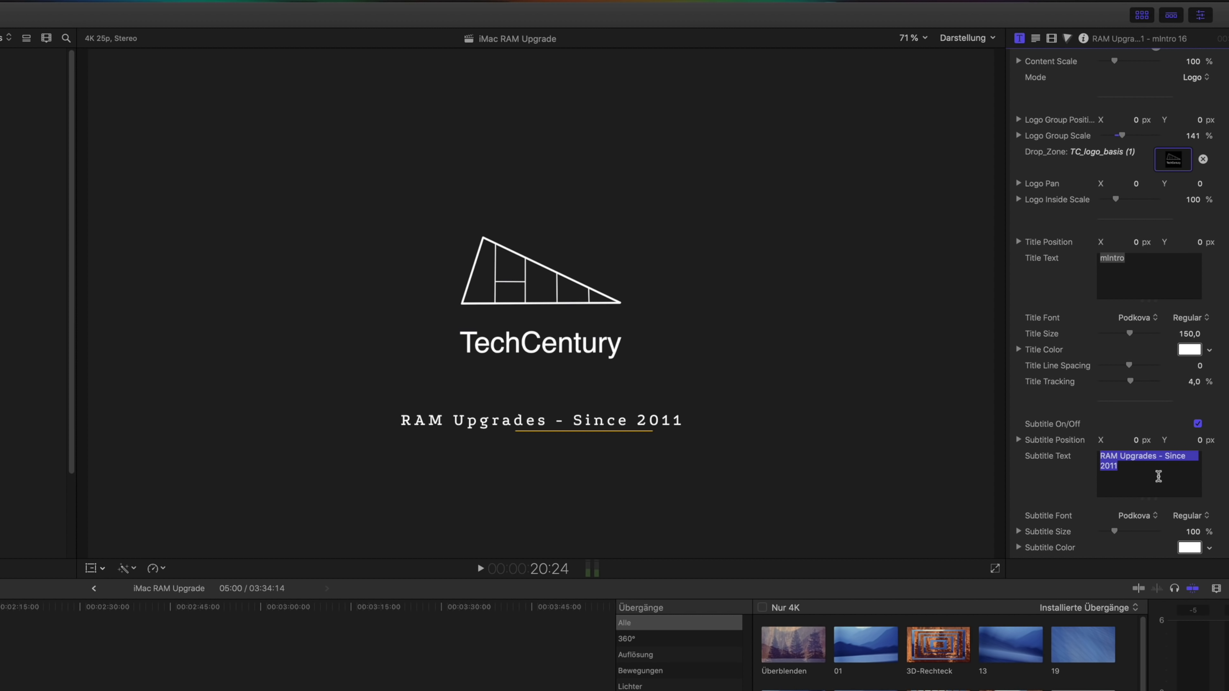
{"action": "scroll", "coordinate": [1117, 310], "scroll_direction": "down", "scroll_amount": 10}
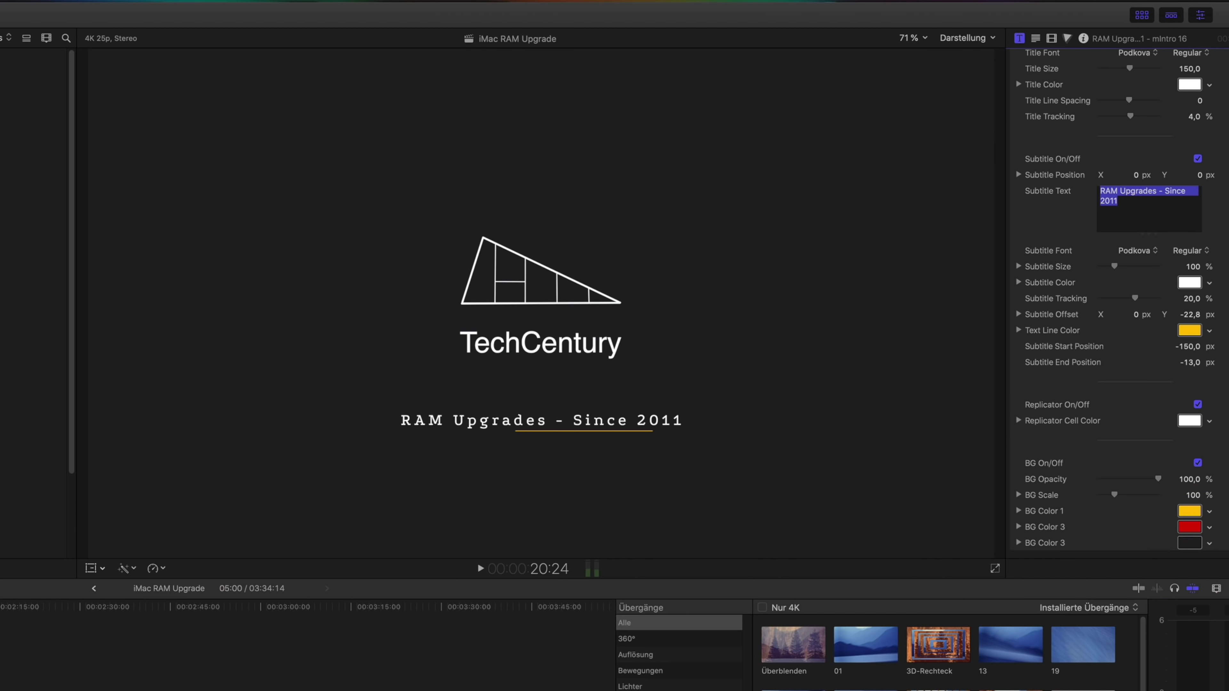
Set BG Color 1 of the logo intro title to blue, previewing it at 19:01 where the stripes appear
{"action": "left_click", "coordinate": [0, 611]}
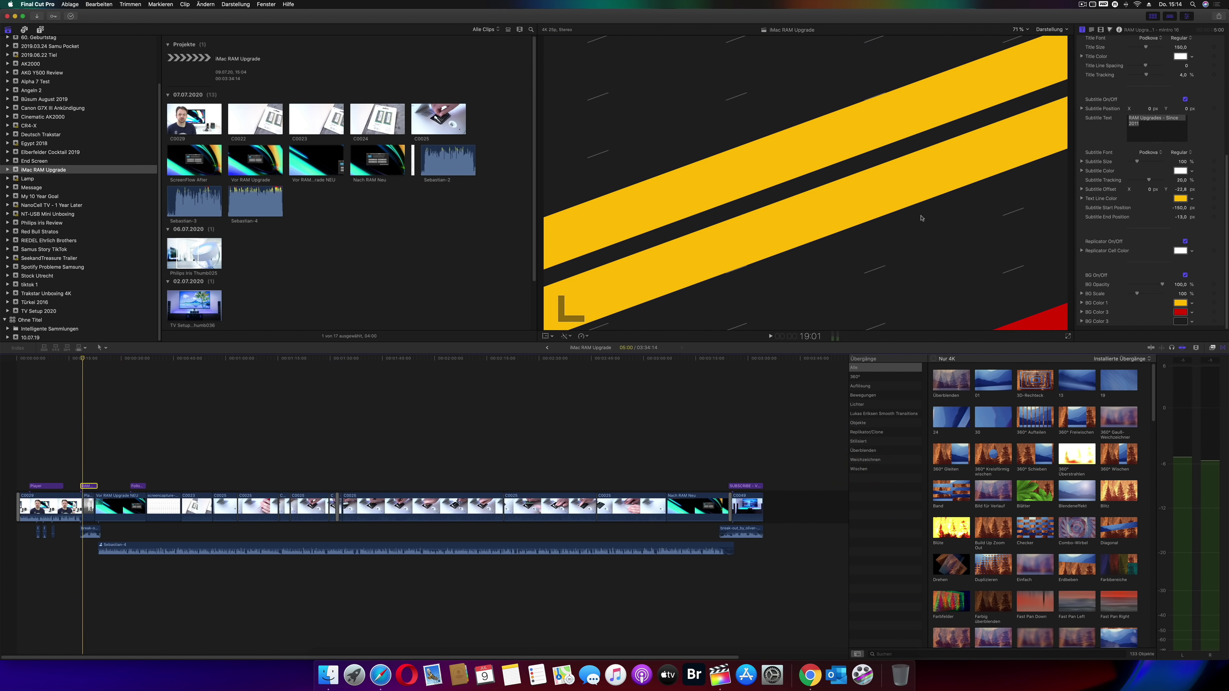
{"action": "left_click", "coordinate": [1185, 304]}
{"action": "left_click_drag", "start_coordinate": [64, 563], "coordinate": [15, 624]}
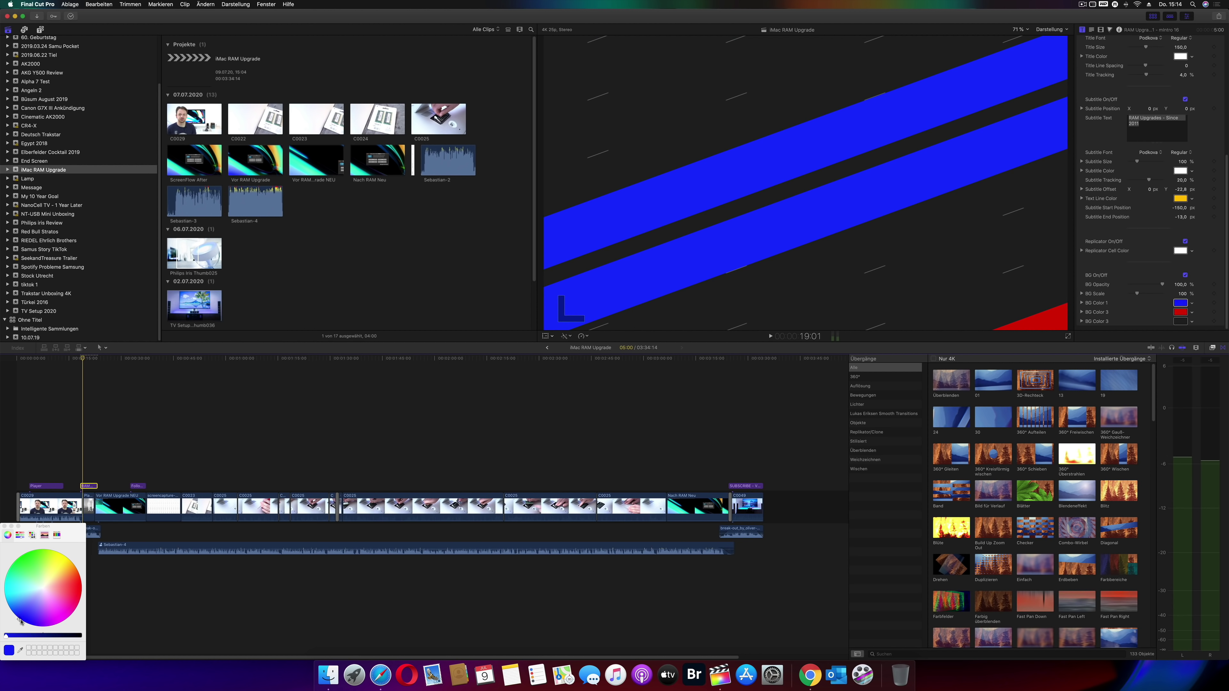
{"action": "left_click", "coordinate": [4, 526]}
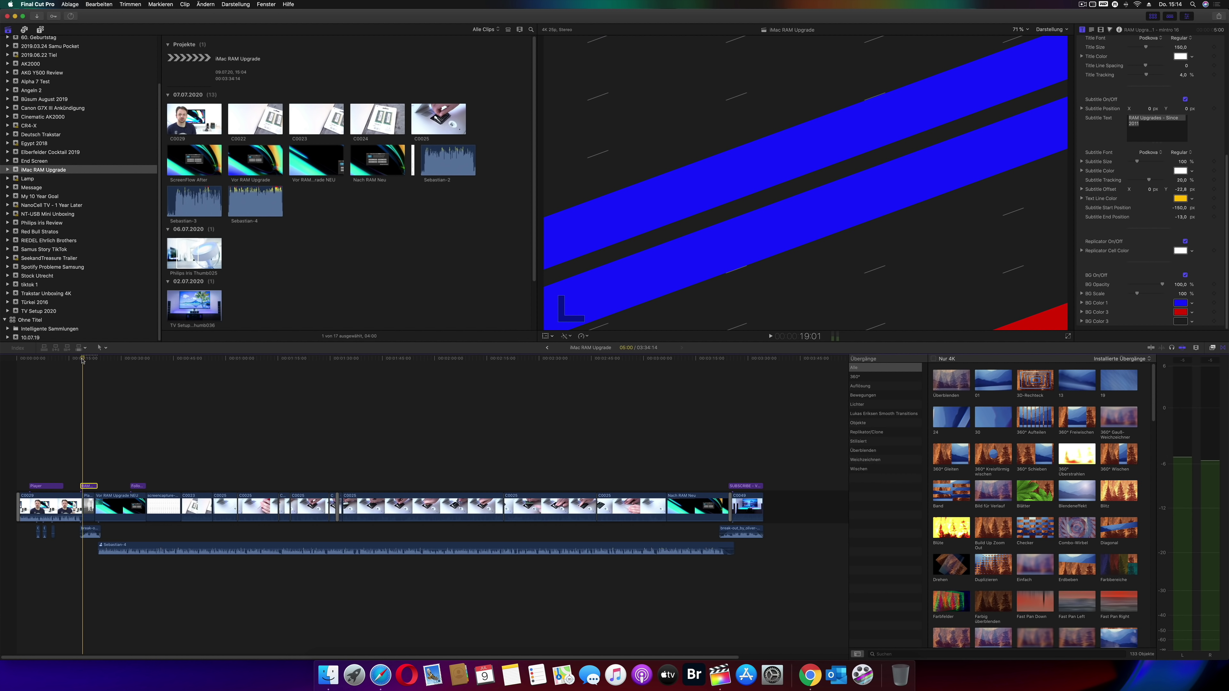
Select the Follow me! side bar title on the timeline and play its animation from its beginning
{"action": "left_click", "coordinate": [137, 360]}
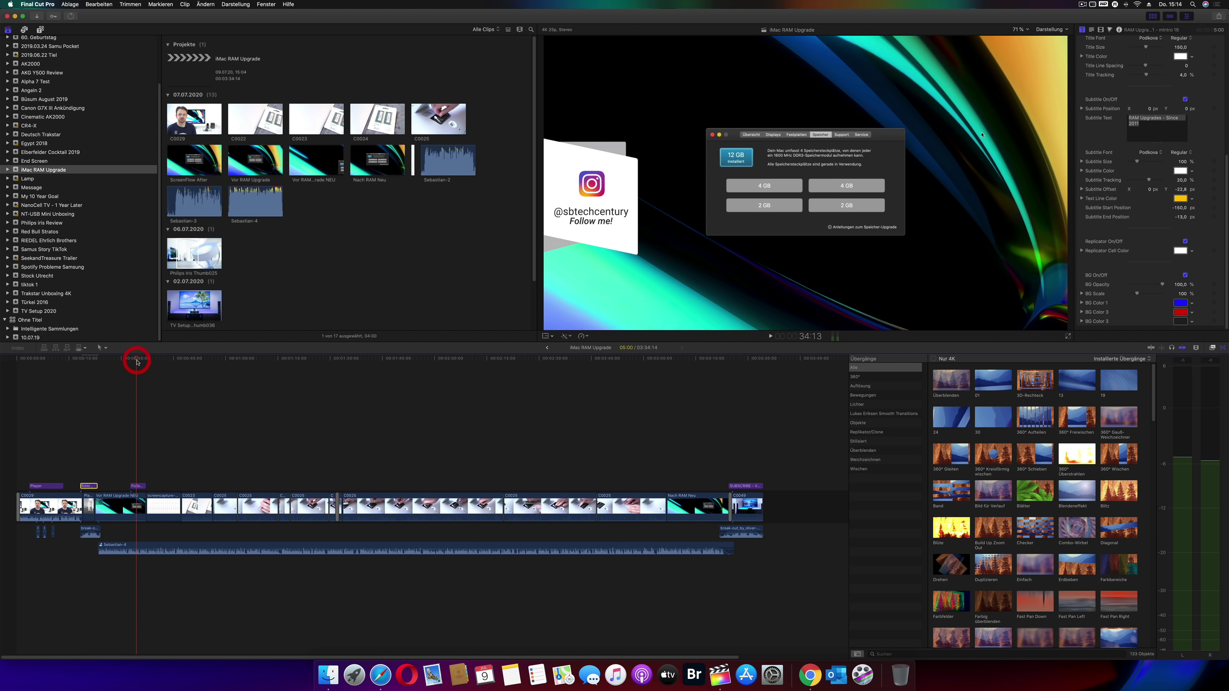
{"action": "left_click", "coordinate": [139, 486]}
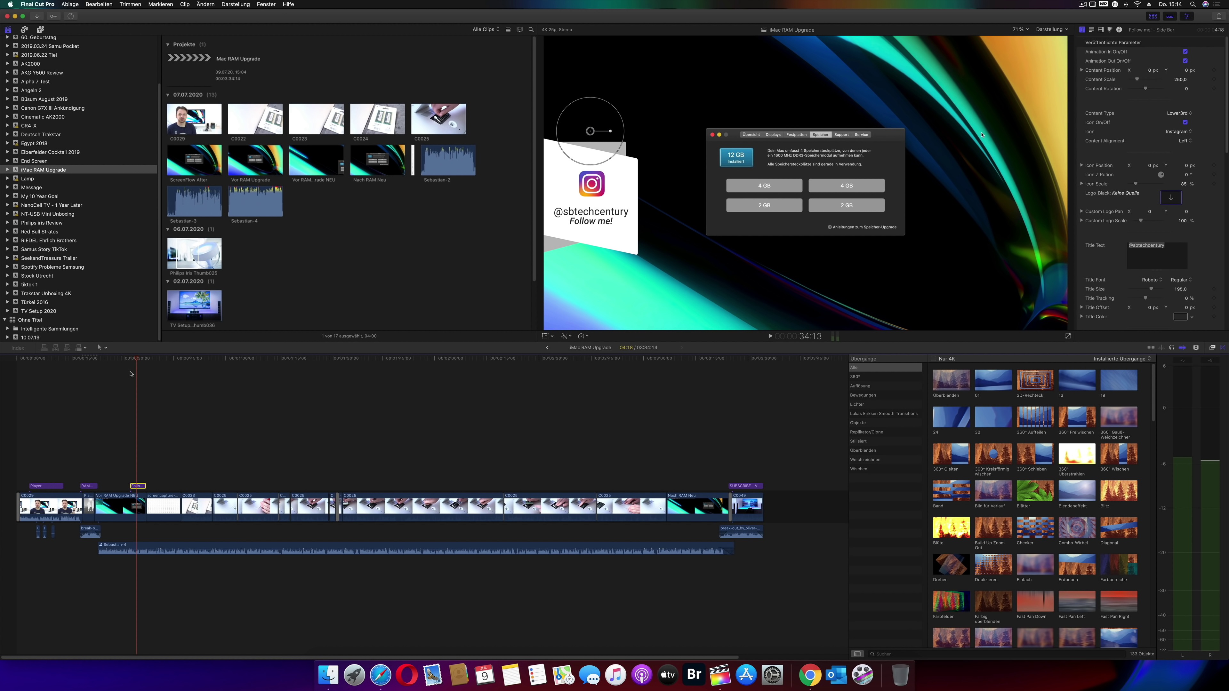
{"action": "key", "text": "space"}
{"action": "left_click", "coordinate": [128, 360]}
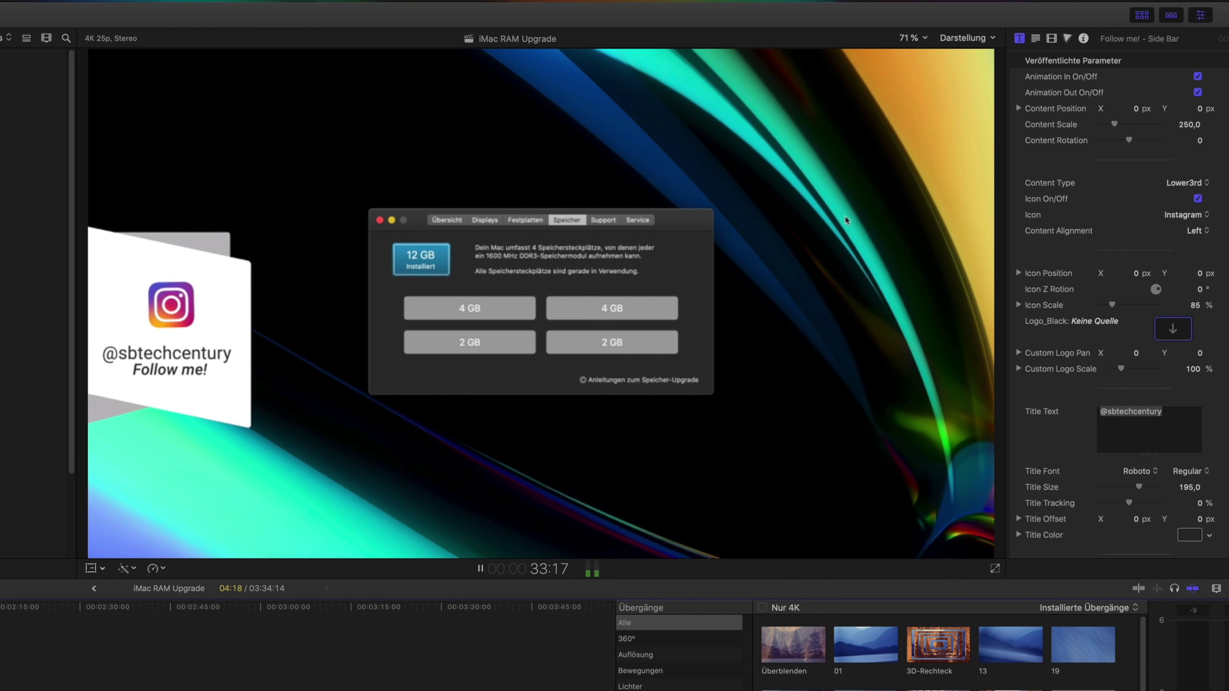
{"action": "key", "text": "space"}
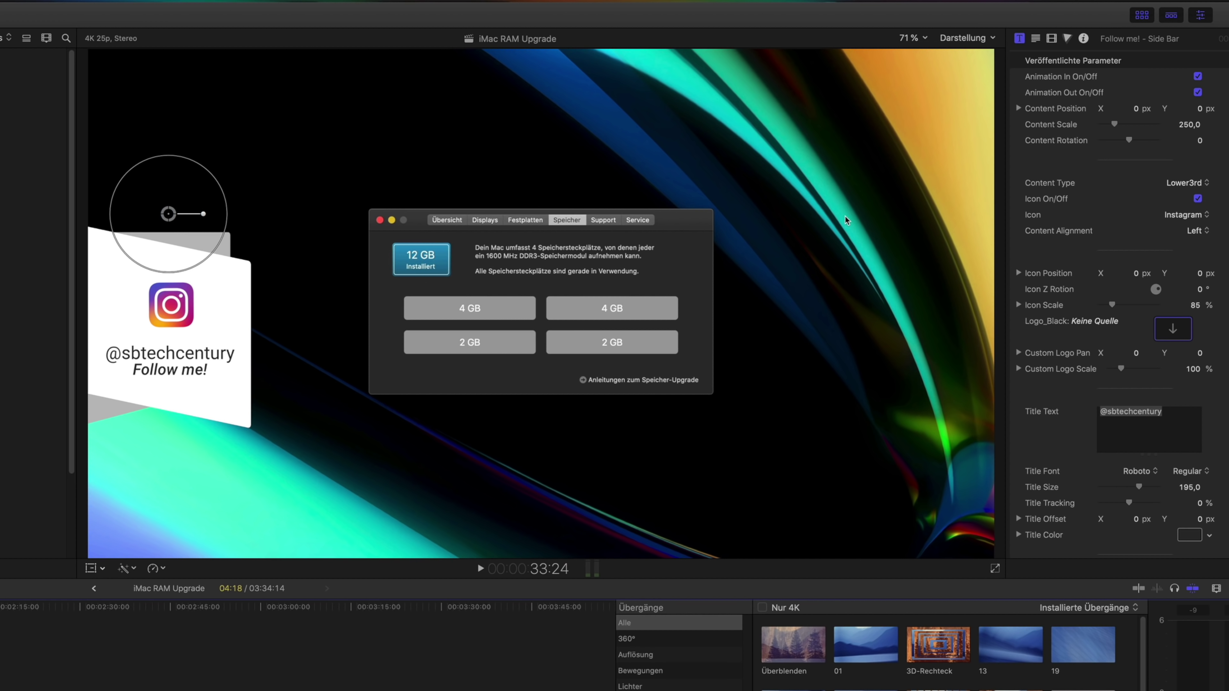
Examine the side bar title's text, font and colour parameters, including the Title Text and Subtitle Text fields
{"action": "scroll", "coordinate": [1113, 303], "scroll_direction": "down", "scroll_amount": 10}
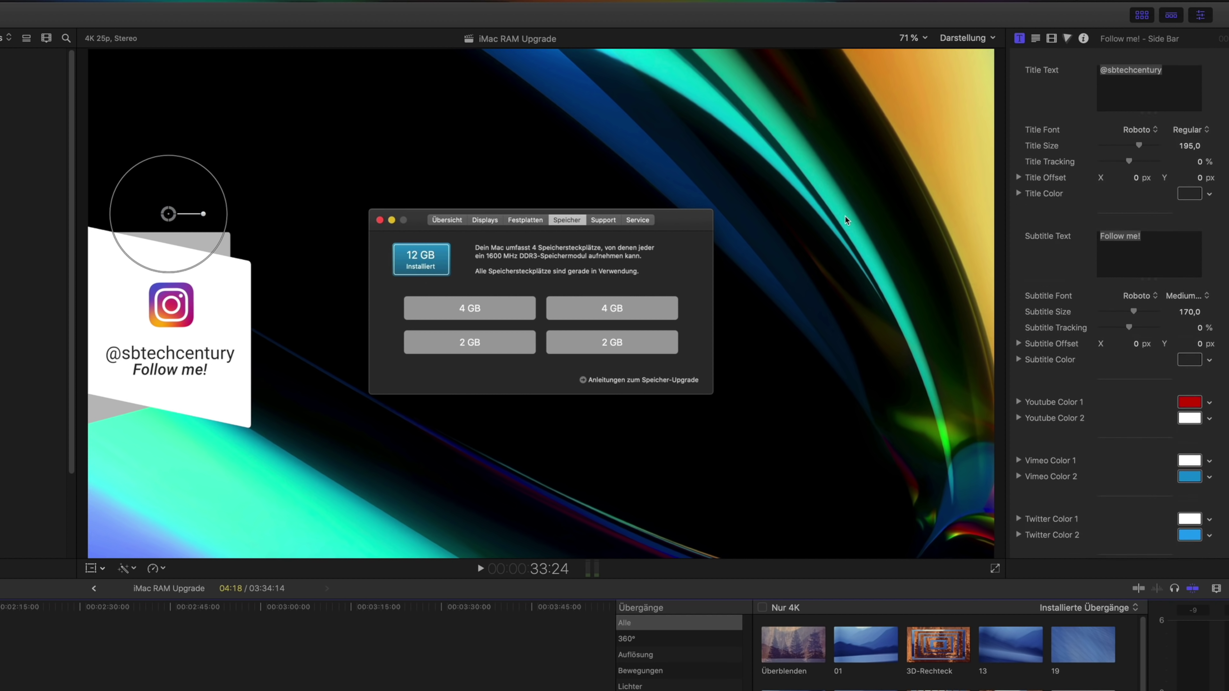
{"action": "scroll", "coordinate": [1112, 291], "scroll_direction": "up", "scroll_amount": 5}
{"action": "left_click", "coordinate": [1174, 252]}
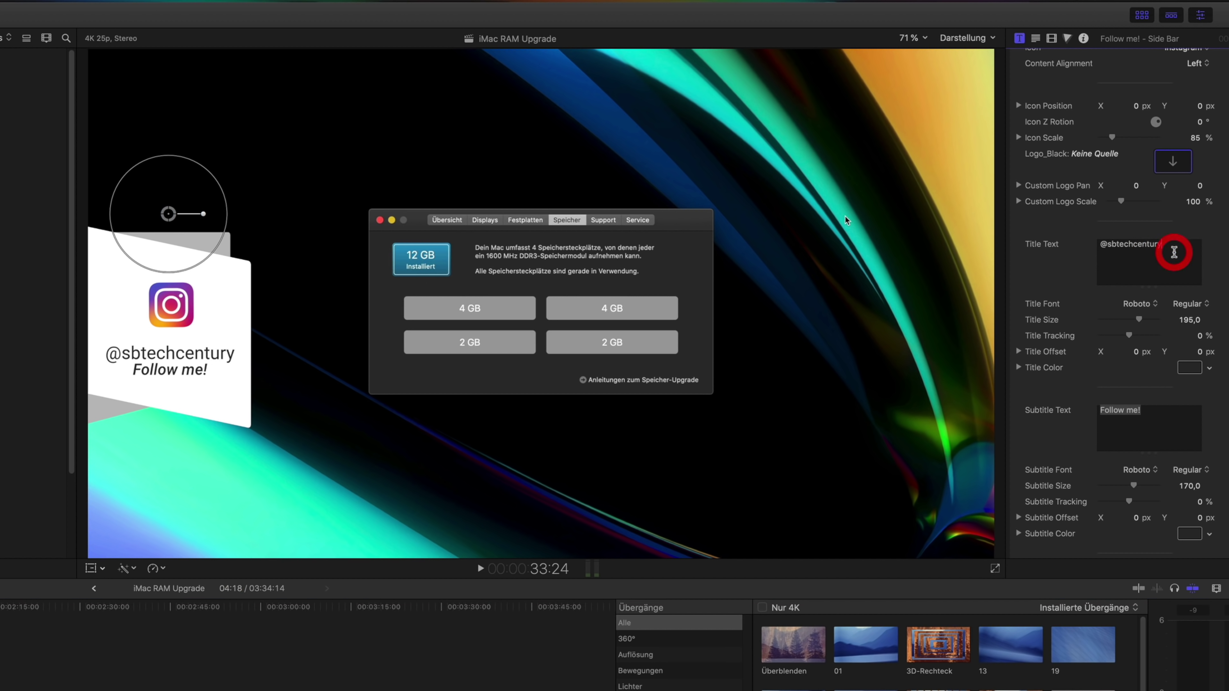
{"action": "left_click", "coordinate": [1162, 413]}
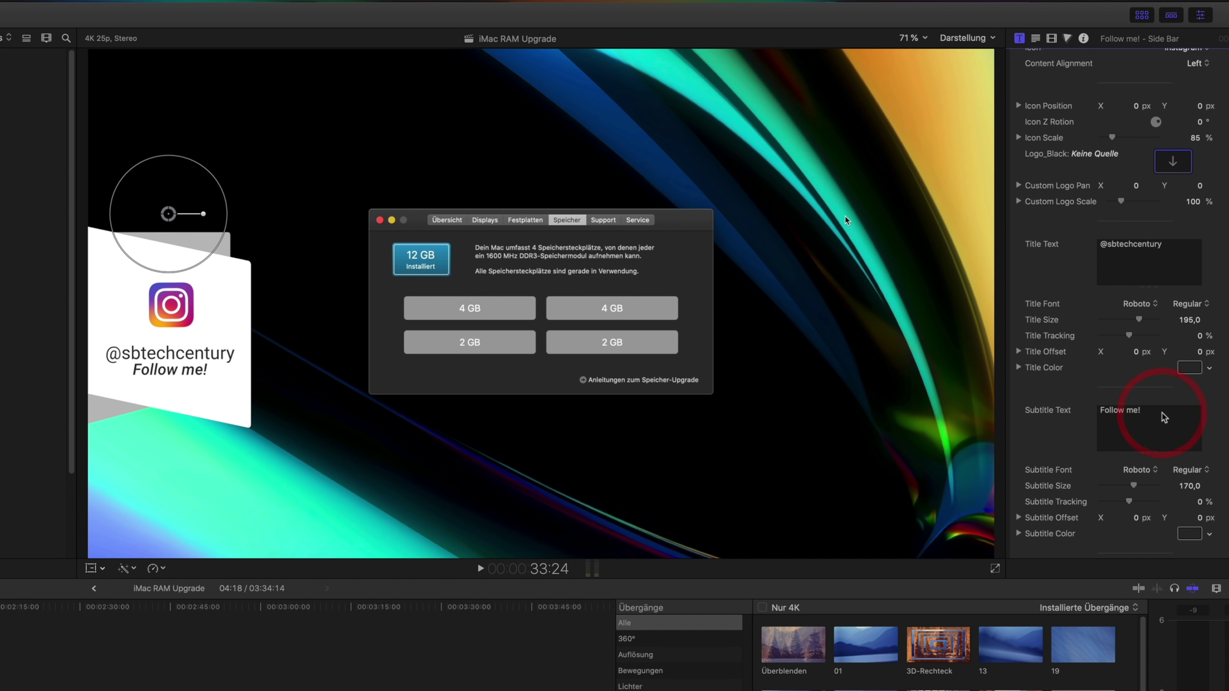
{"action": "triple_click", "coordinate": [1163, 417]}
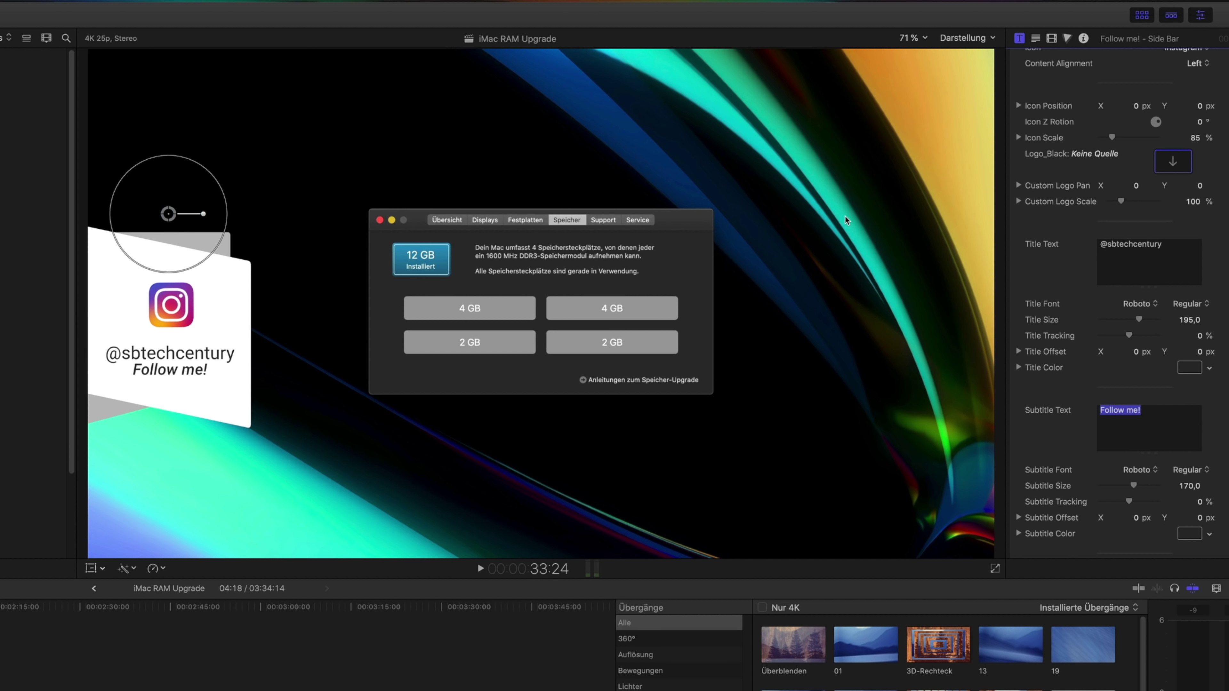
{"action": "scroll", "coordinate": [1163, 416], "scroll_direction": "down", "scroll_amount": 1}
{"action": "scroll", "coordinate": [1163, 417], "scroll_direction": "up", "scroll_amount": 5}
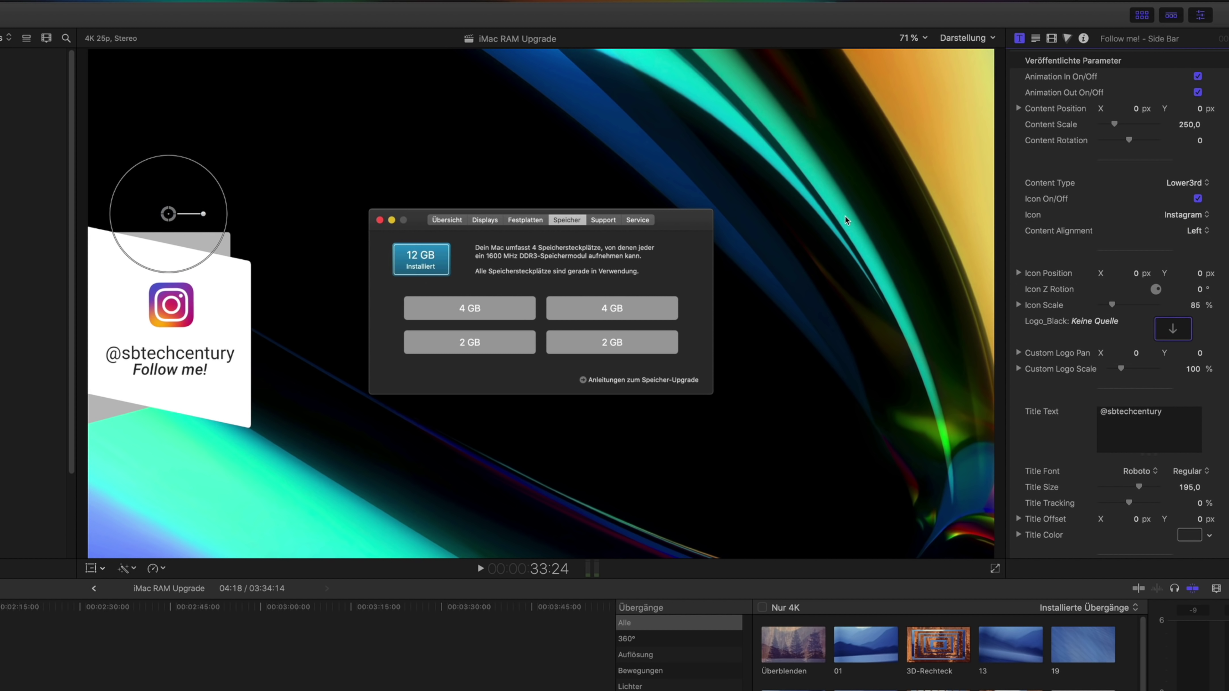
Try the Twitch icon on the side bar title and set the icon back to Instagram
{"action": "left_click", "coordinate": [1193, 217]}
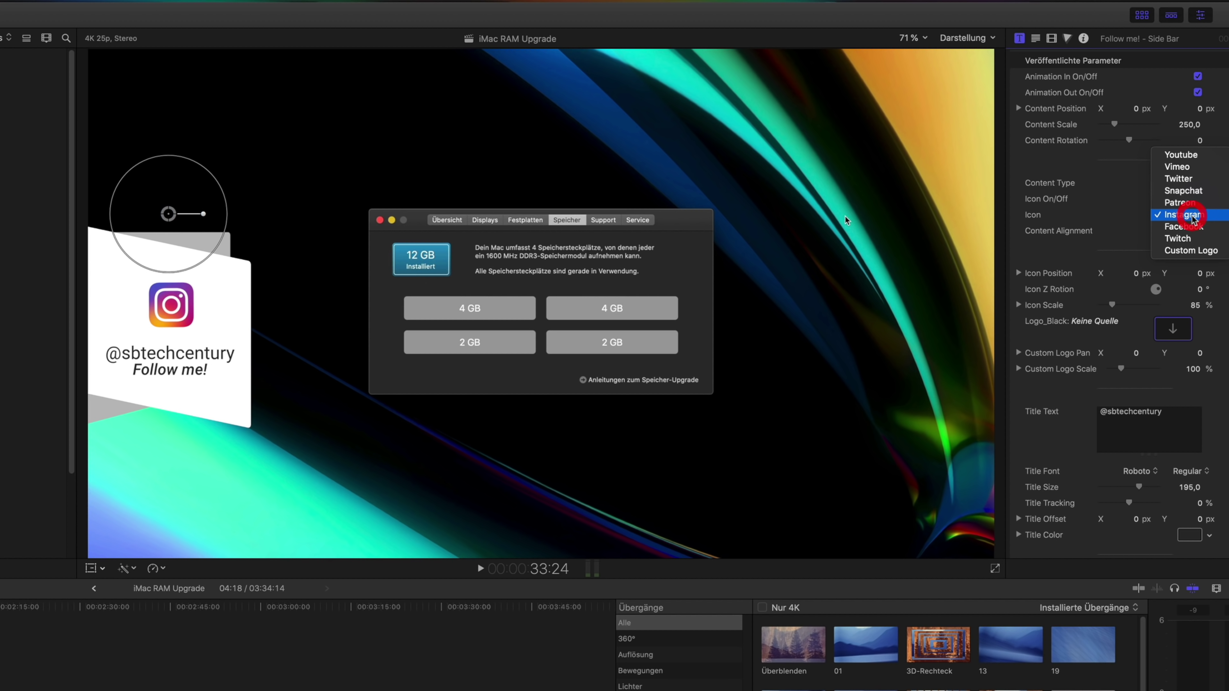
{"action": "left_click", "coordinate": [1189, 240]}
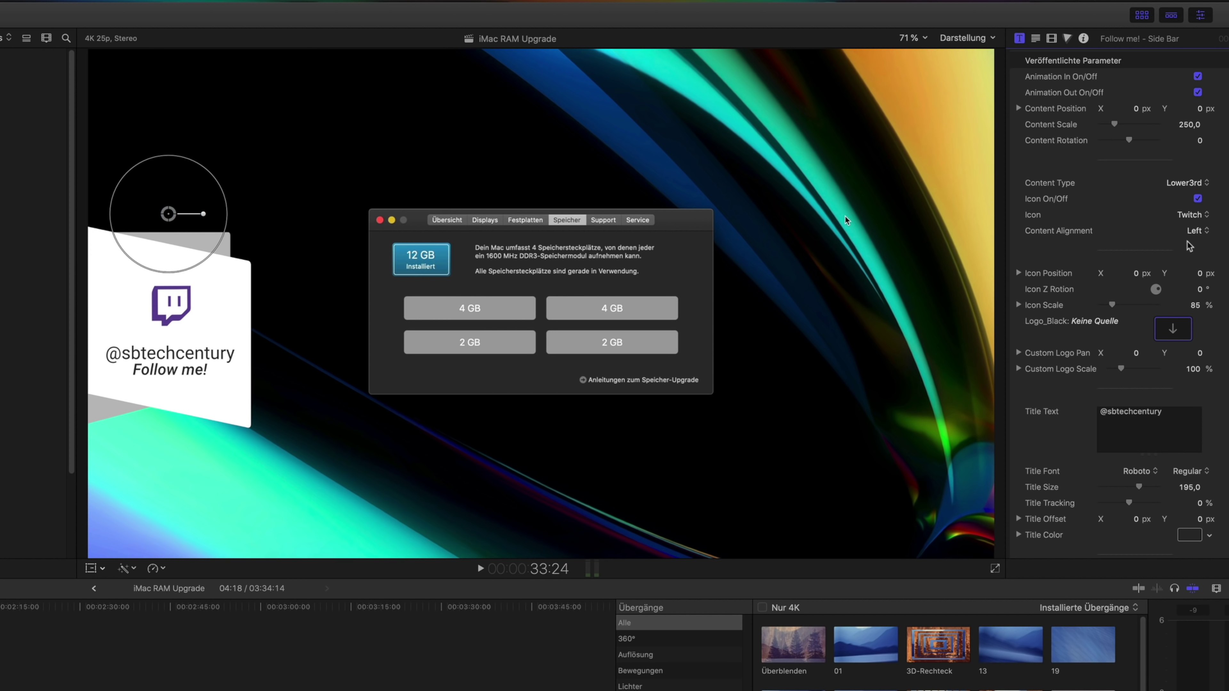
{"action": "left_click", "coordinate": [1192, 216]}
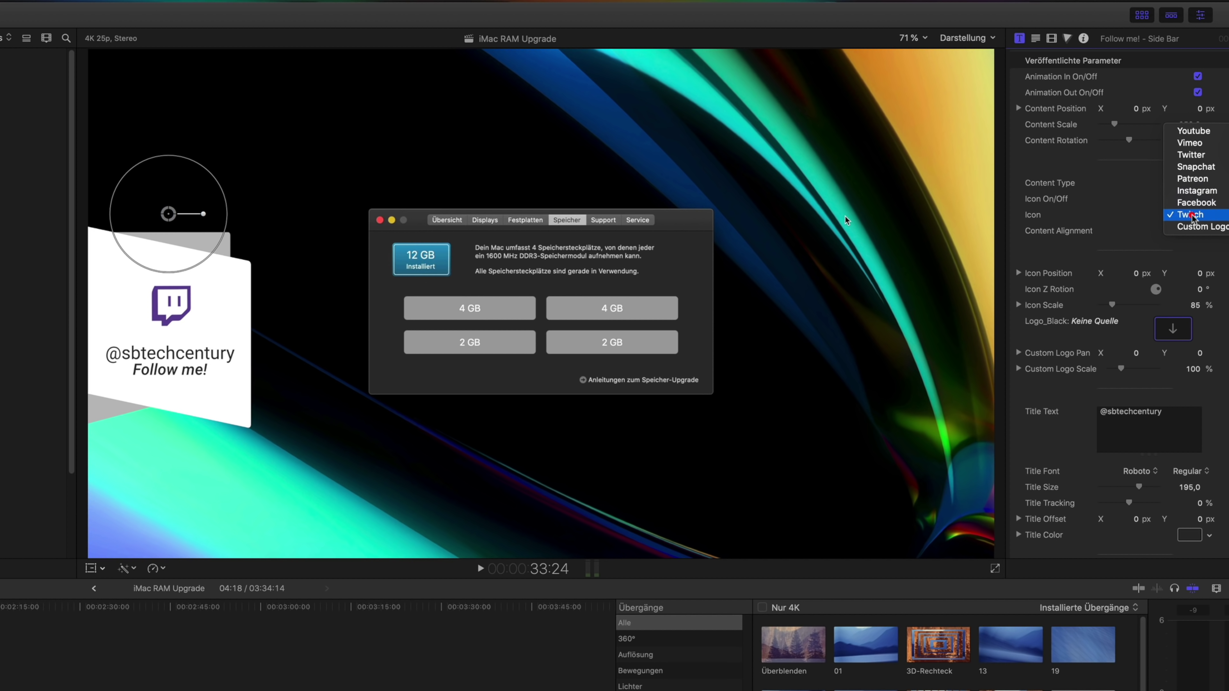
{"action": "left_click", "coordinate": [1190, 191]}
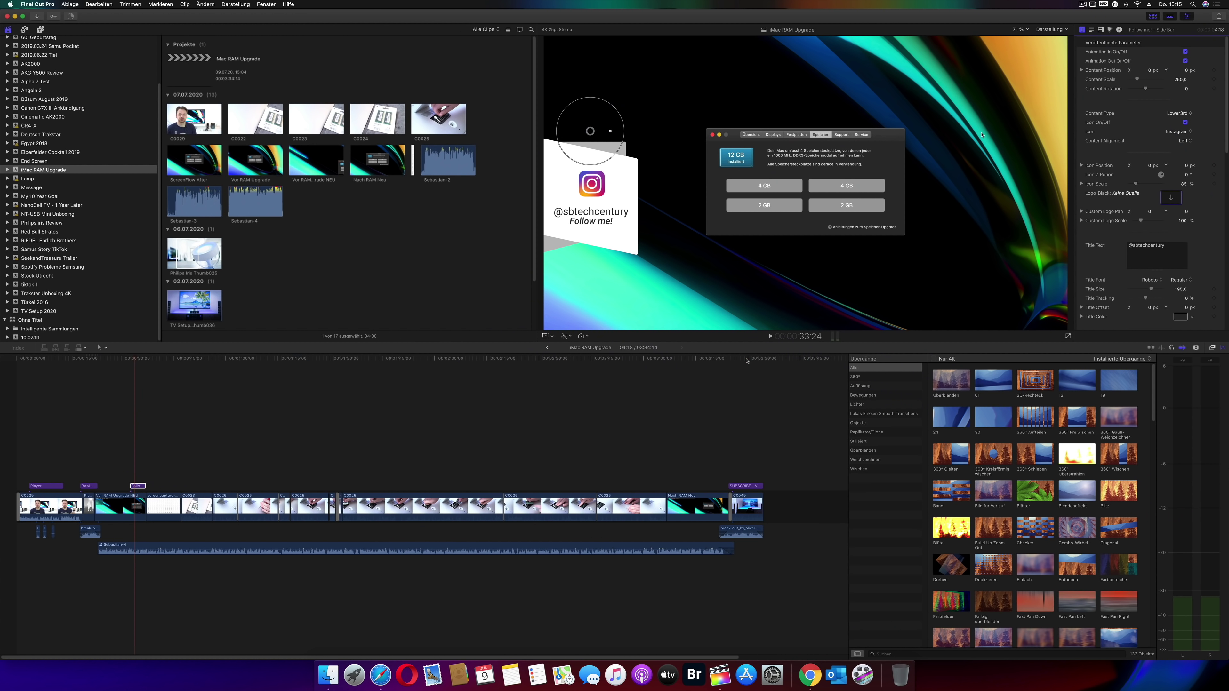
Preview the subscribe end screen at the end of the timeline at several points of its animation
{"action": "left_click", "coordinate": [746, 359]}
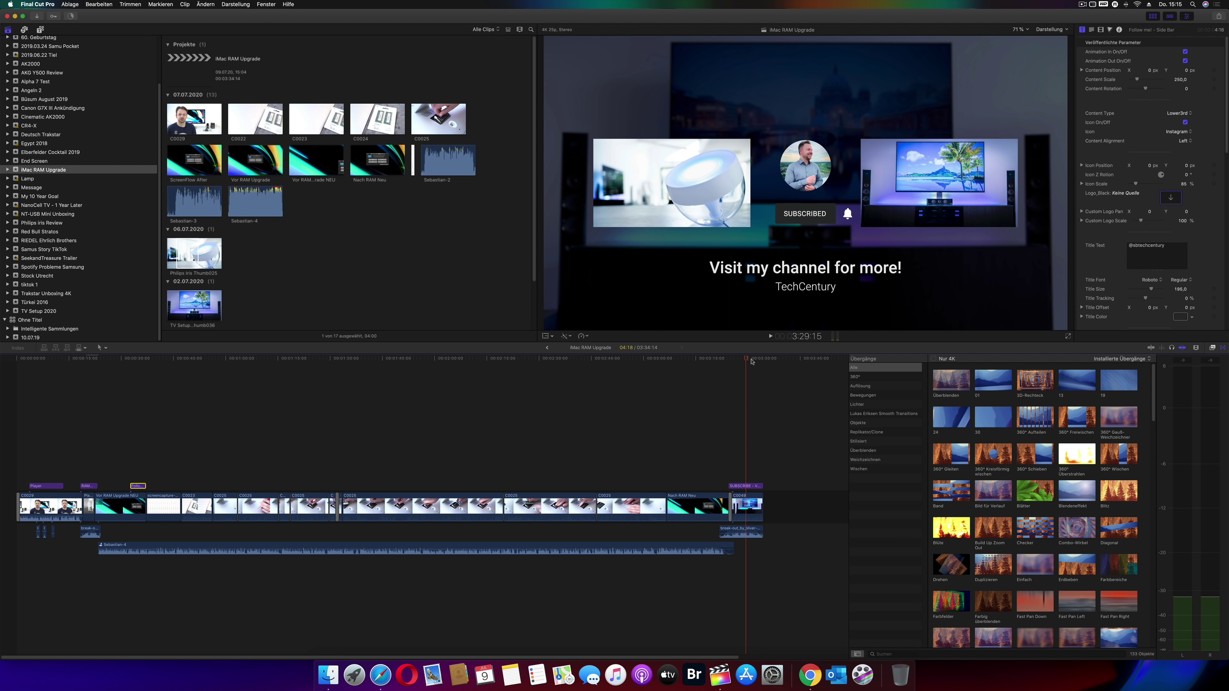
{"action": "left_click", "coordinate": [745, 507]}
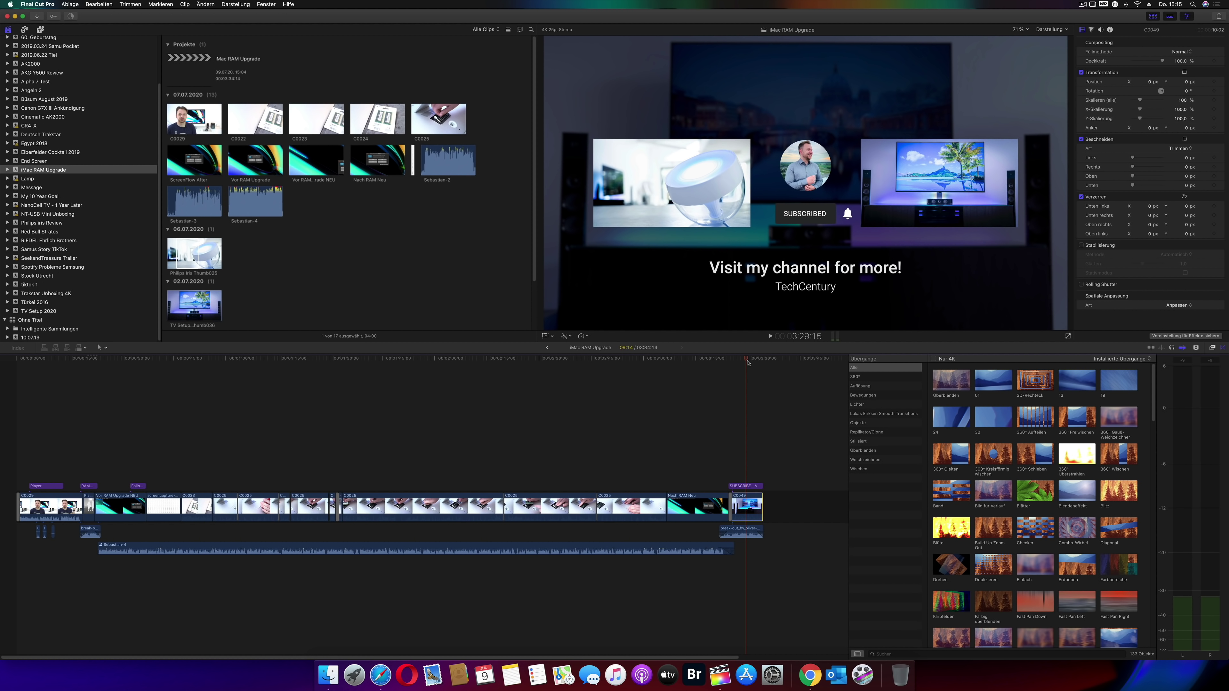
{"action": "key", "text": "j"}
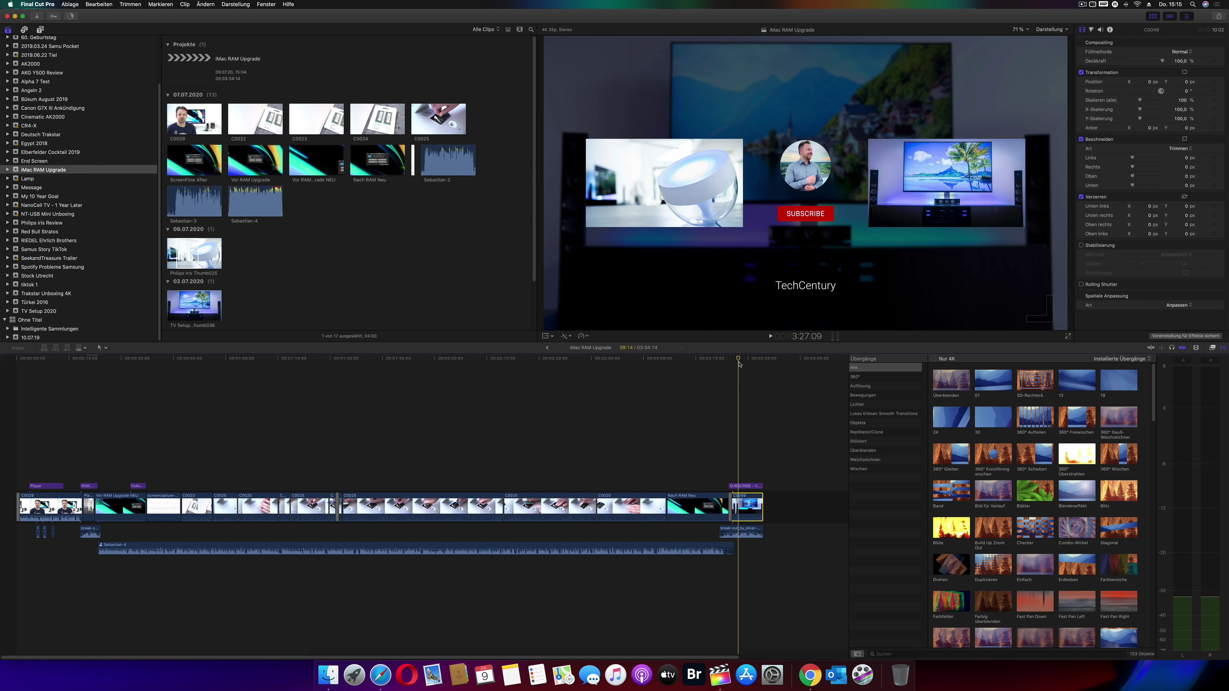
{"action": "left_click", "coordinate": [742, 367]}
{"action": "left_click", "coordinate": [742, 367]}
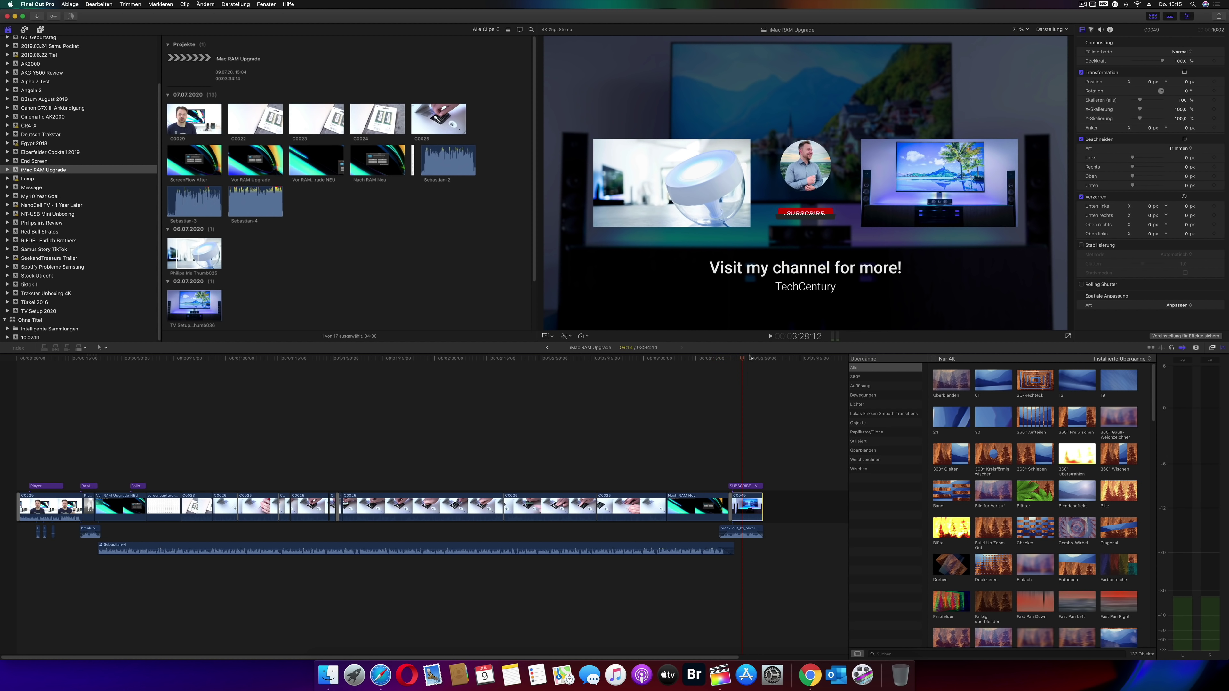
Clear the first drop zone of the subscribe end screen title and fill it with the Philips Iris Thumb025 clip
{"action": "left_click", "coordinate": [740, 486]}
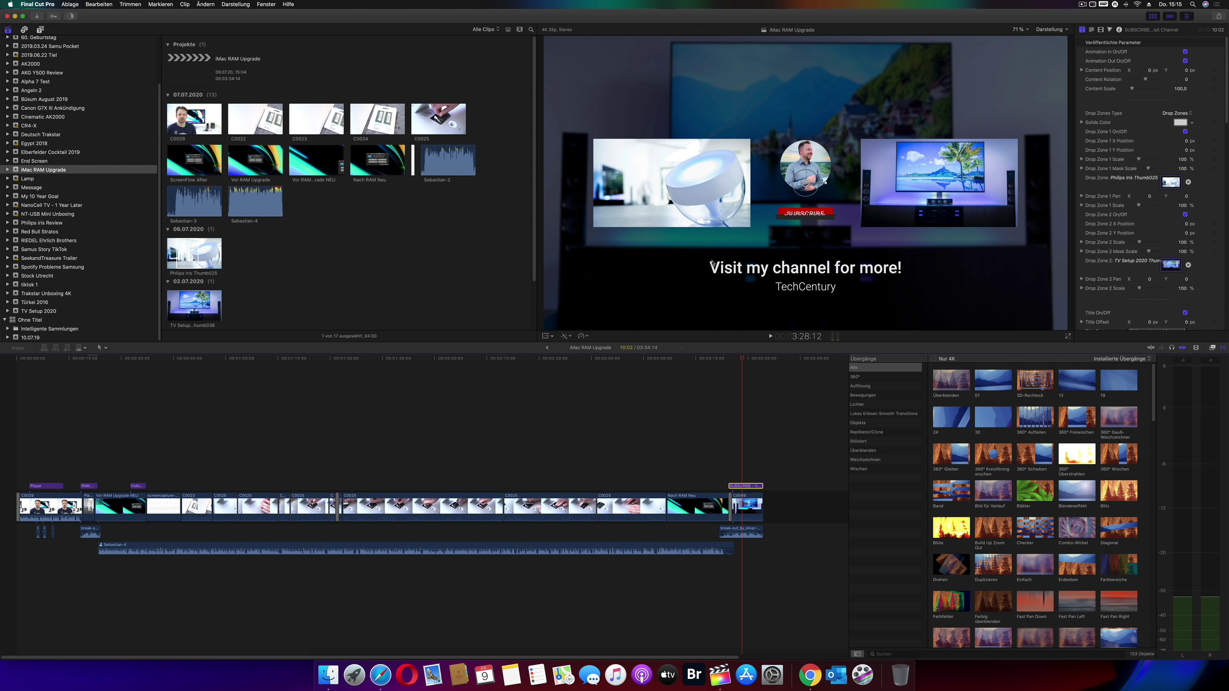
{"action": "left_click", "coordinate": [1188, 184]}
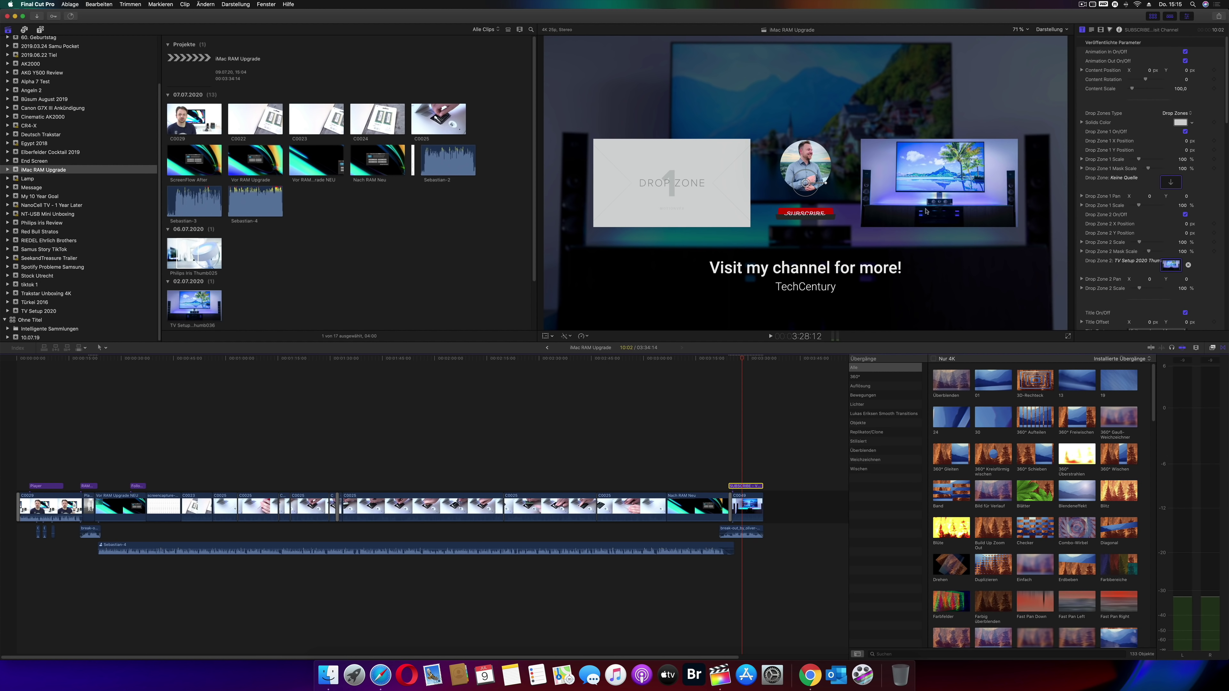
{"action": "left_click", "coordinate": [1170, 182]}
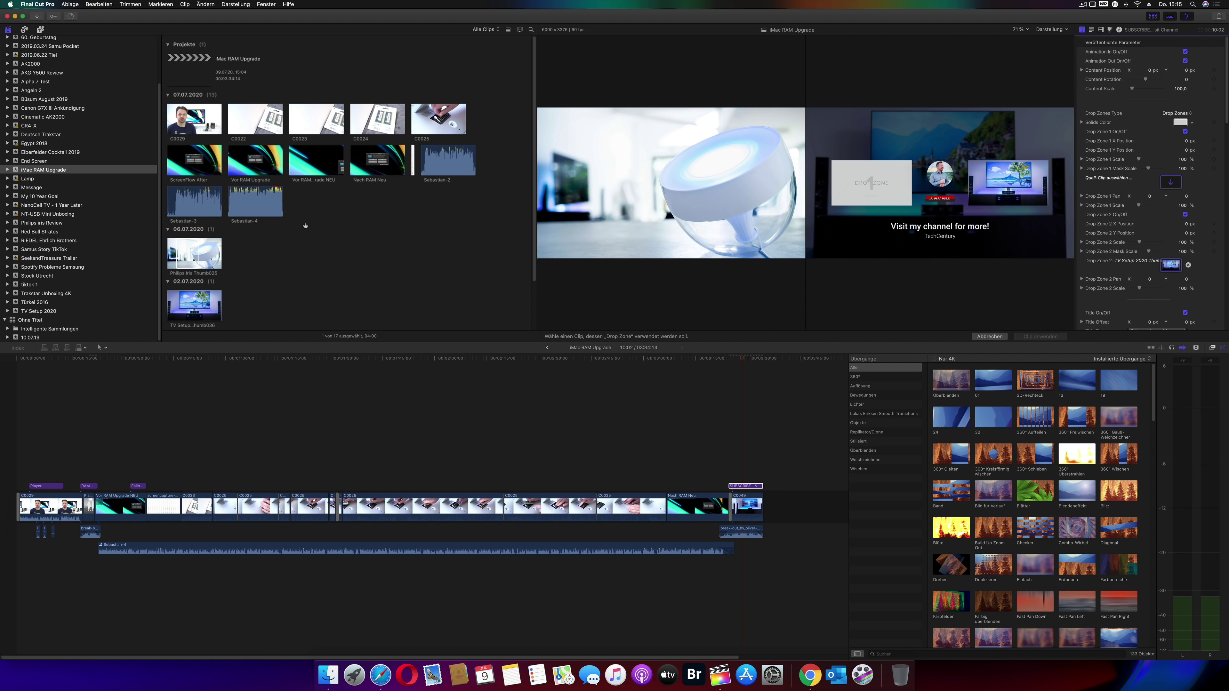
{"action": "left_click", "coordinate": [194, 254]}
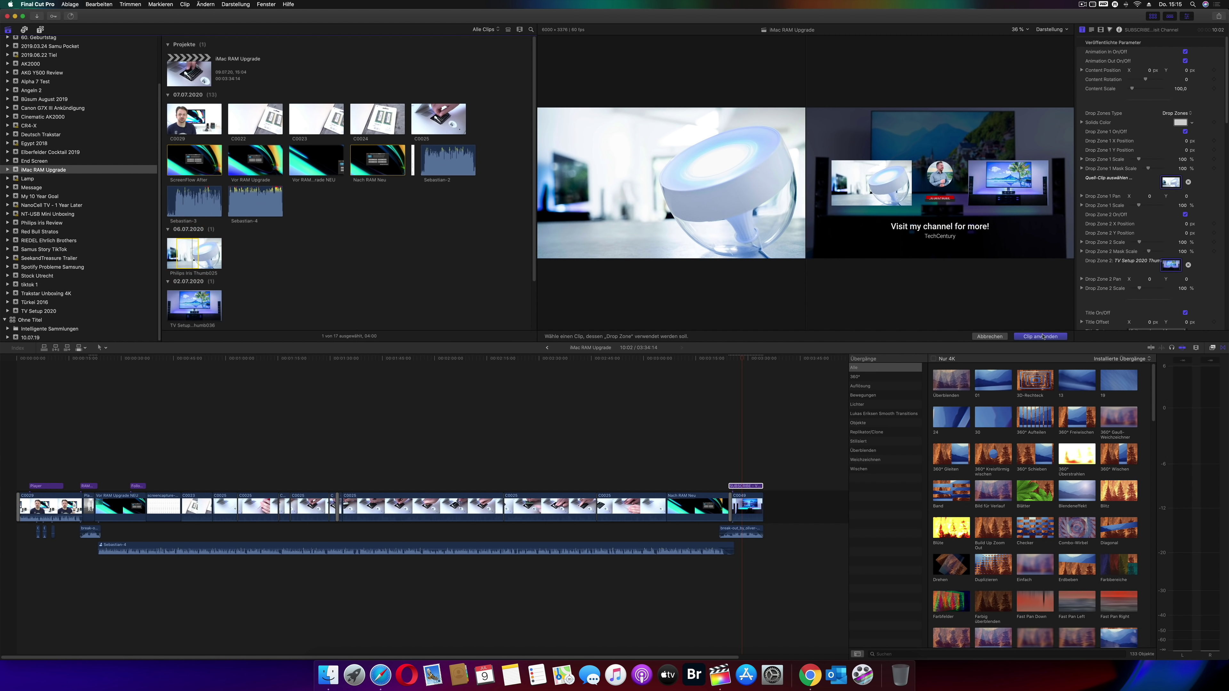
{"action": "left_click", "coordinate": [1040, 336]}
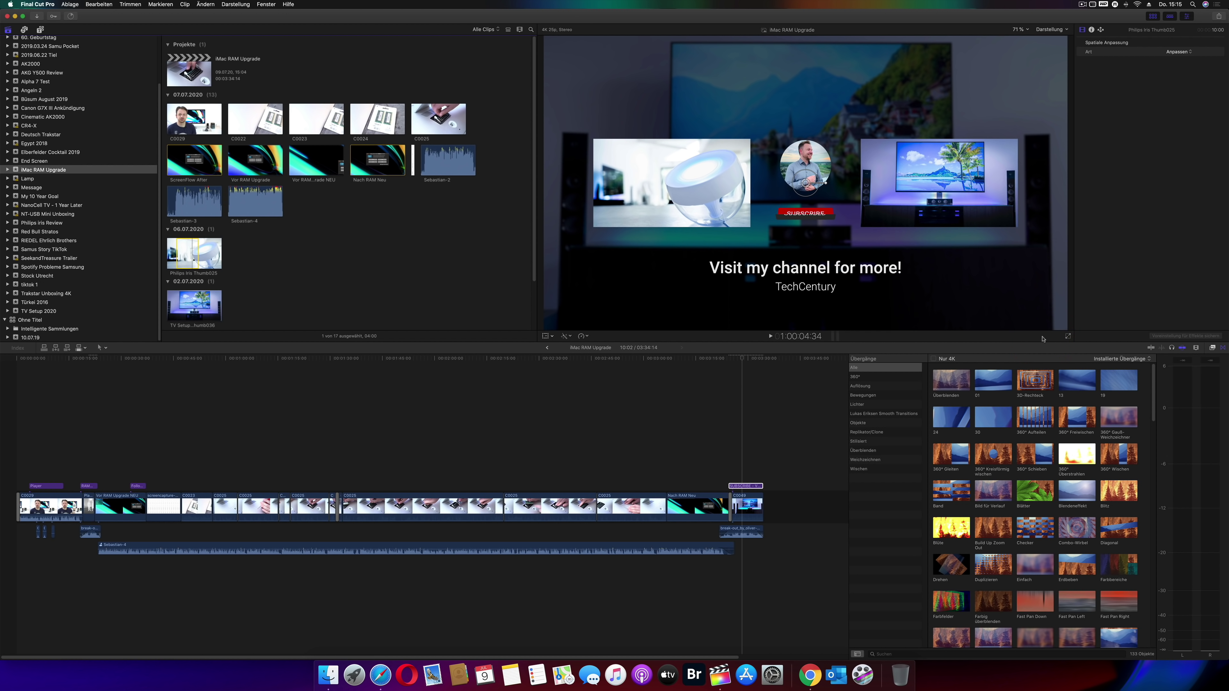
Play the subscribe end screen from just before the end of the timeline to preview both filled drop zones
{"action": "left_click", "coordinate": [721, 360]}
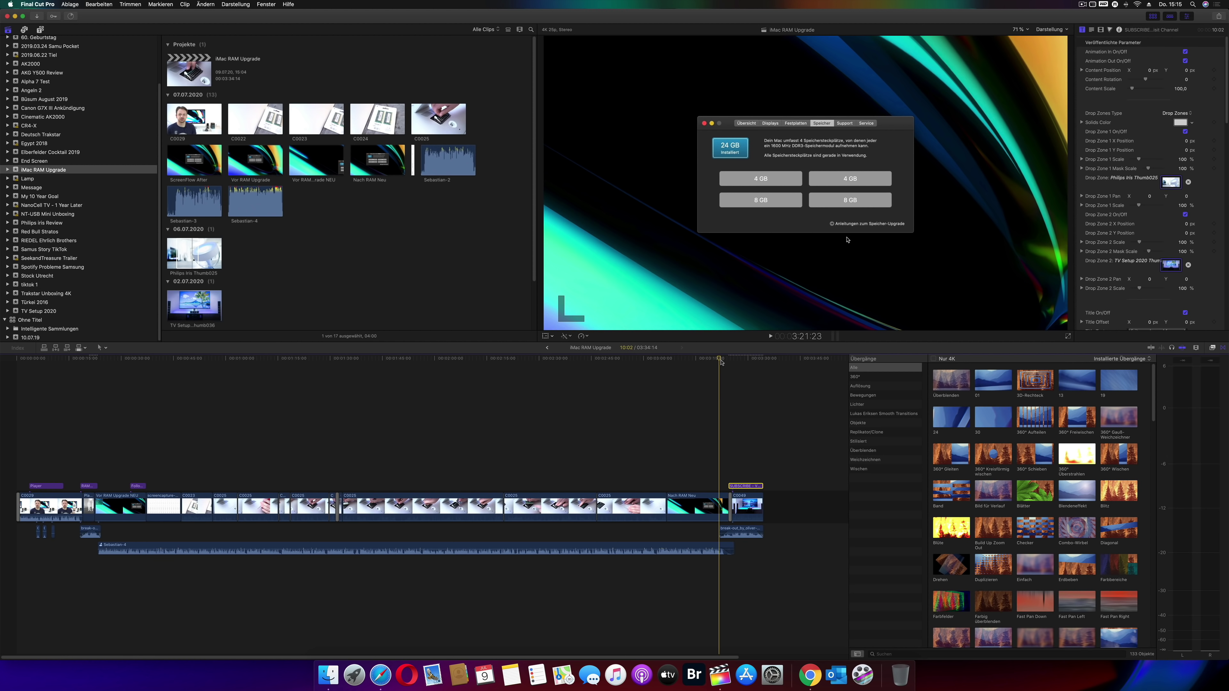
{"action": "key", "text": "space"}
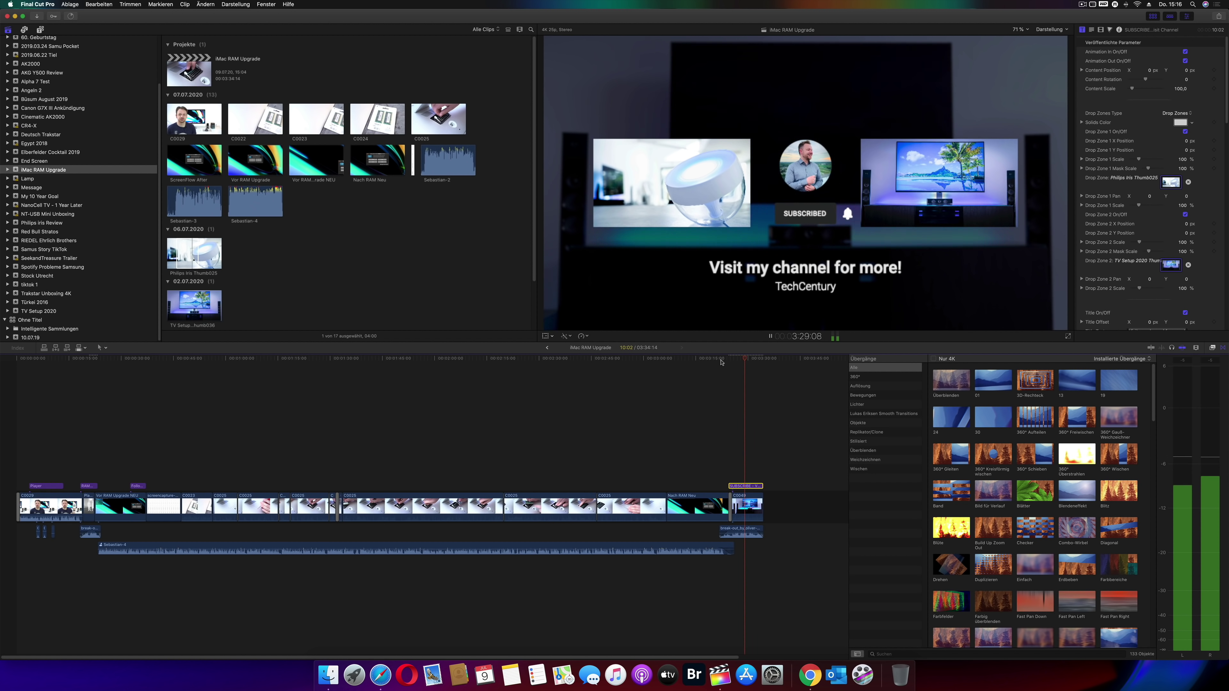
{"action": "key", "text": "space"}
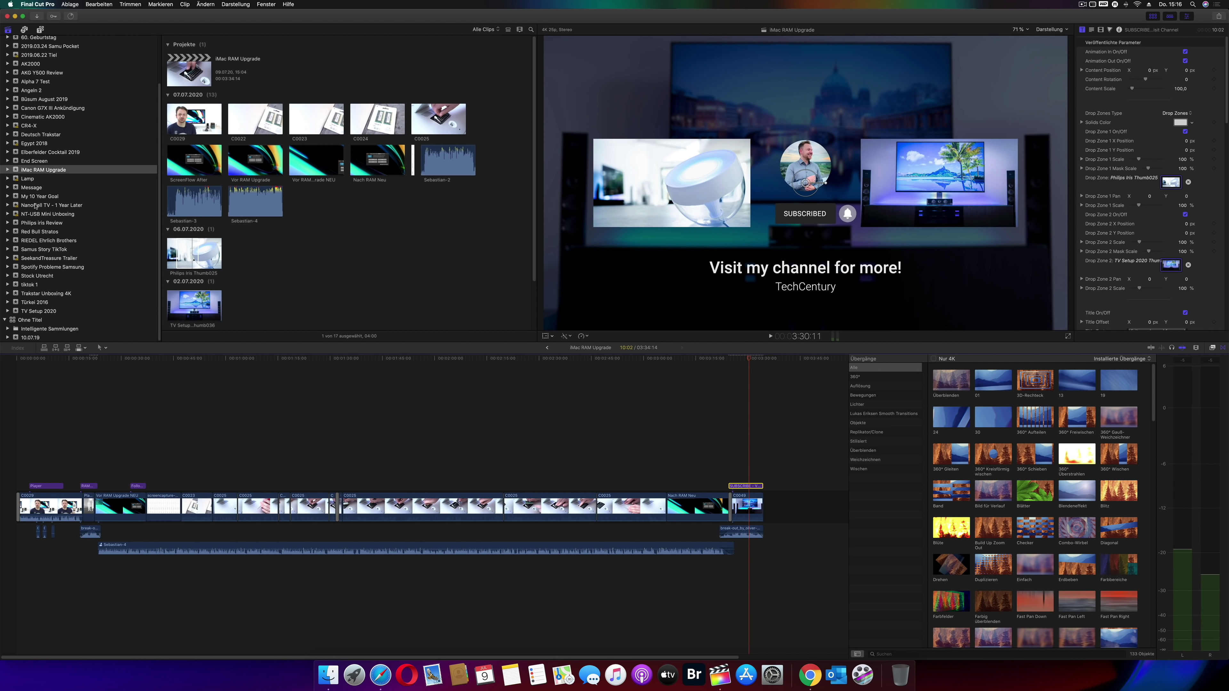
Open the CR4-X Review project from the CR4-X event in the timeline
{"action": "left_click", "coordinate": [33, 127]}
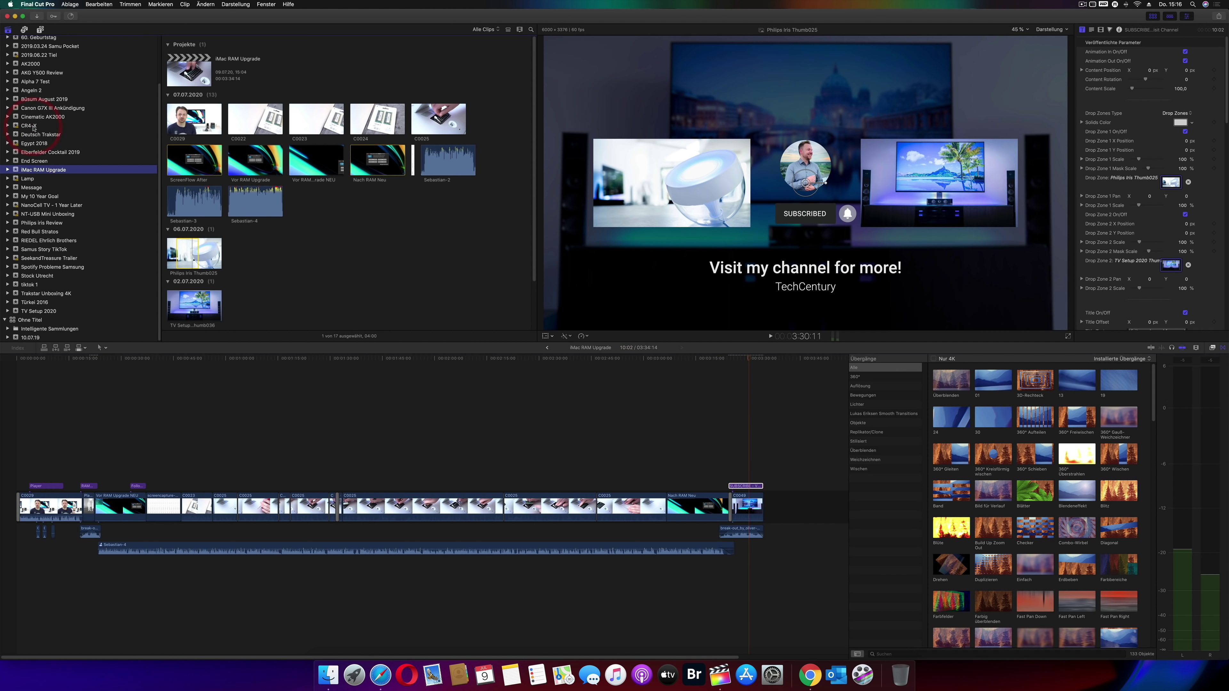
{"action": "left_click", "coordinate": [33, 128]}
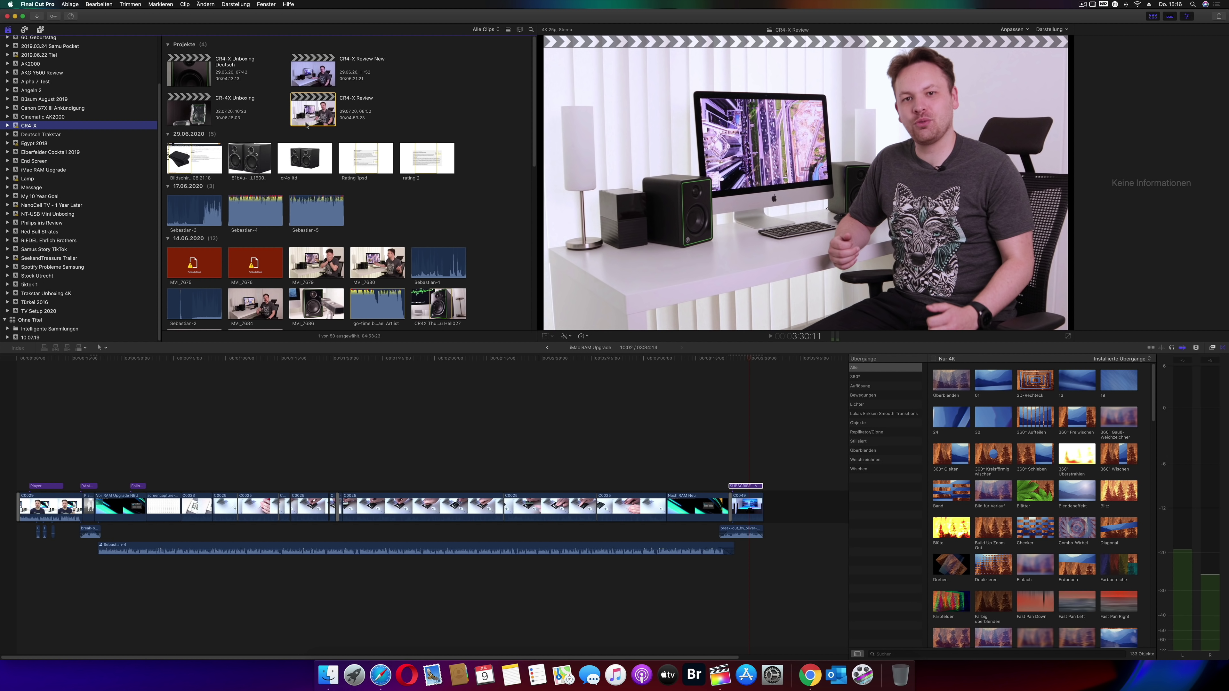
{"action": "double_click", "coordinate": [313, 110]}
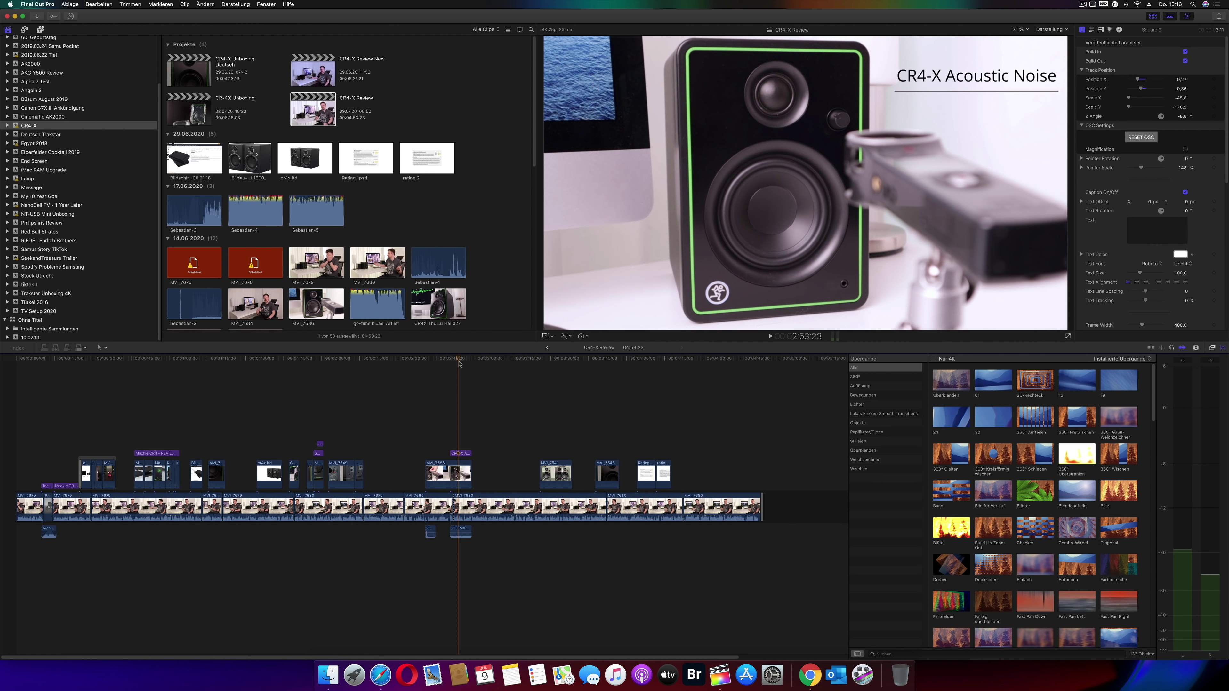
Play the speaker close-up section of the CR4-X Review timeline to preview its square callout titles
{"action": "left_click", "coordinate": [322, 388]}
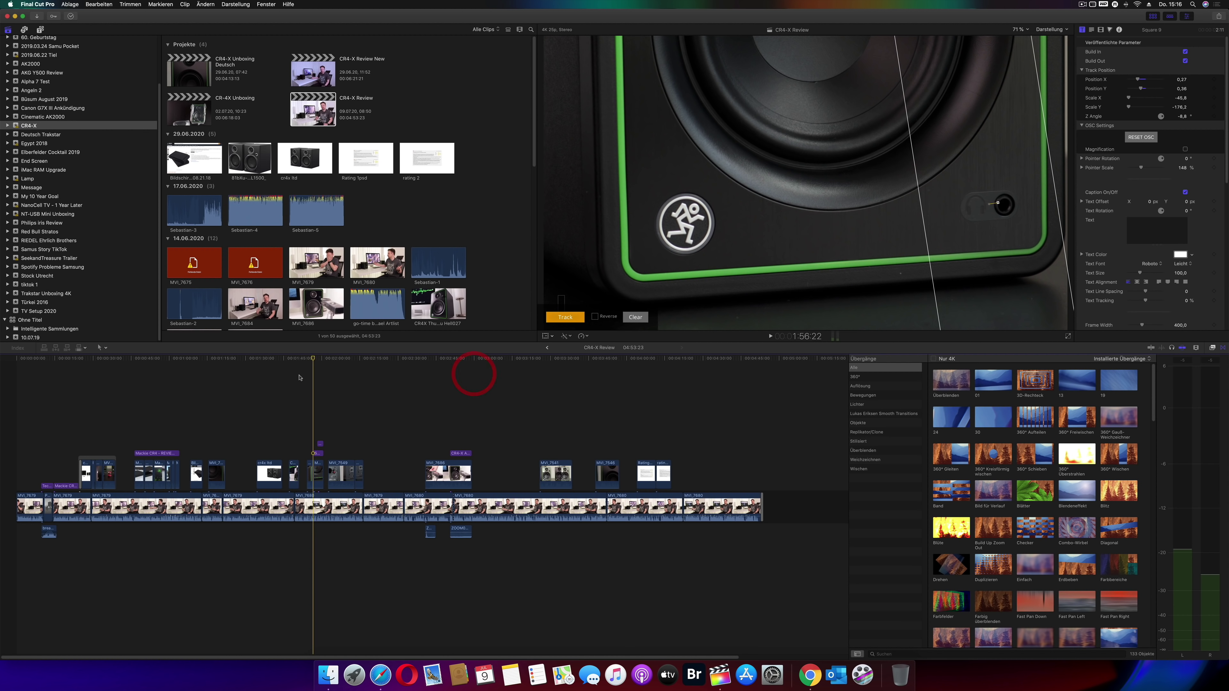
{"action": "left_click", "coordinate": [300, 375]}
{"action": "key", "text": "space"}
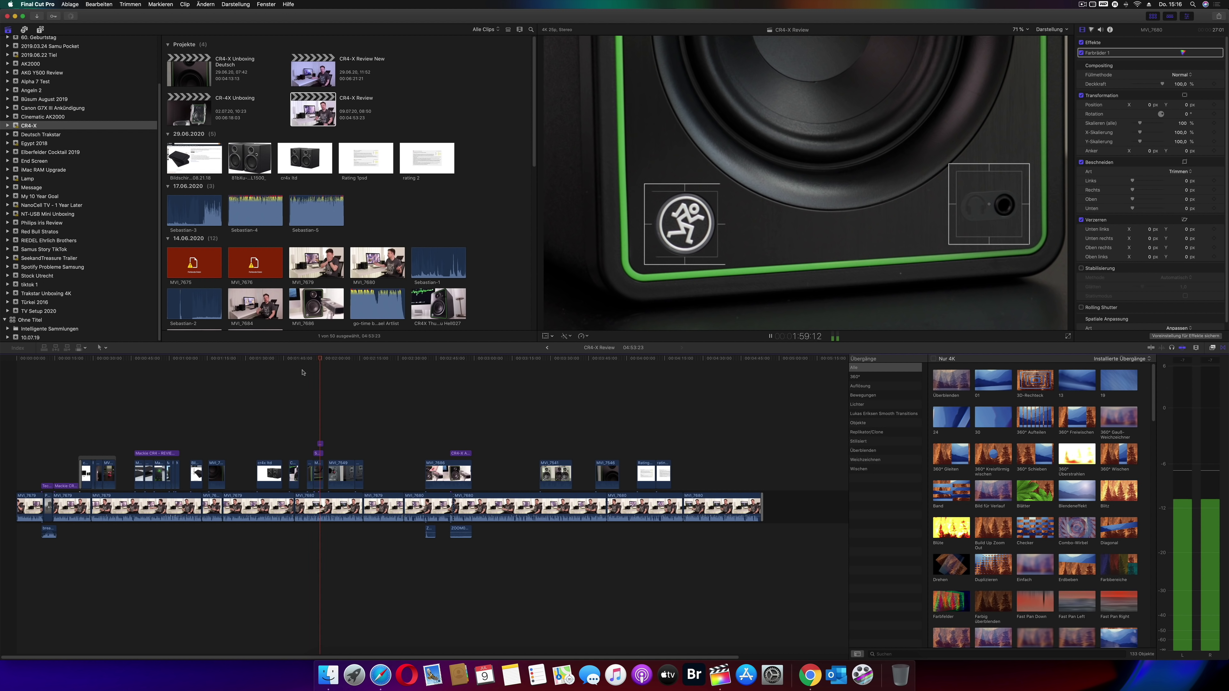
{"action": "key", "text": "space"}
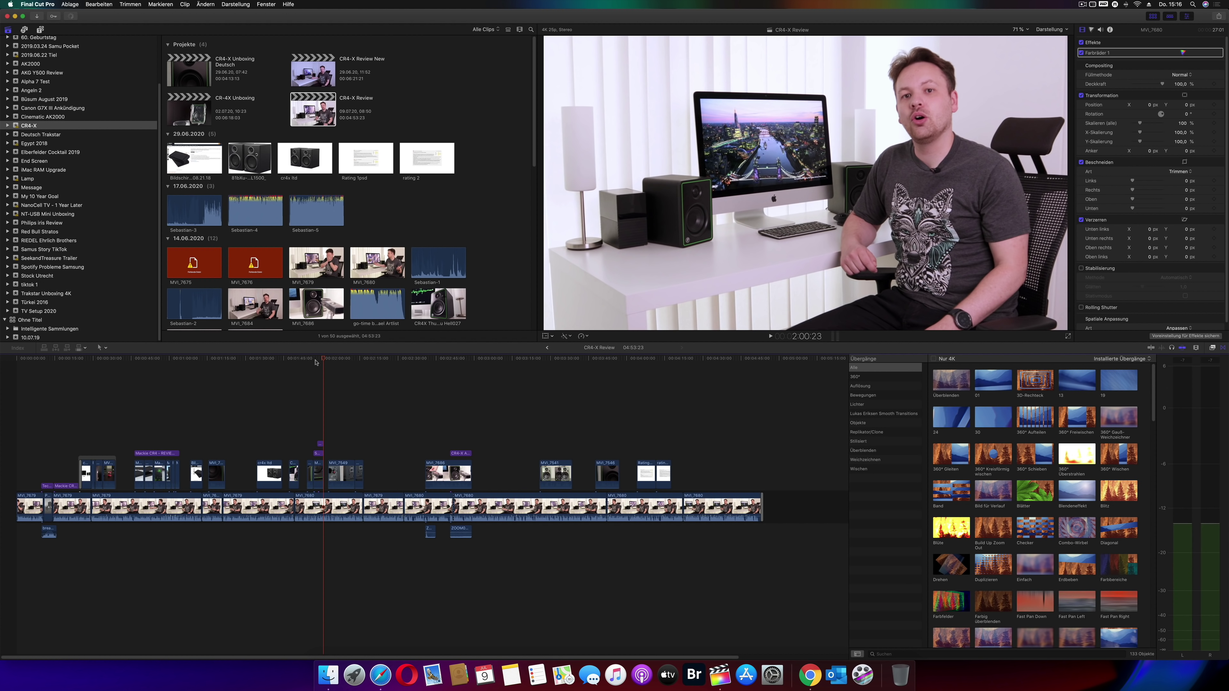
Return to the speaker close-up, select the lower of the two square callout titles and run Track on it
{"action": "left_click", "coordinate": [317, 359]}
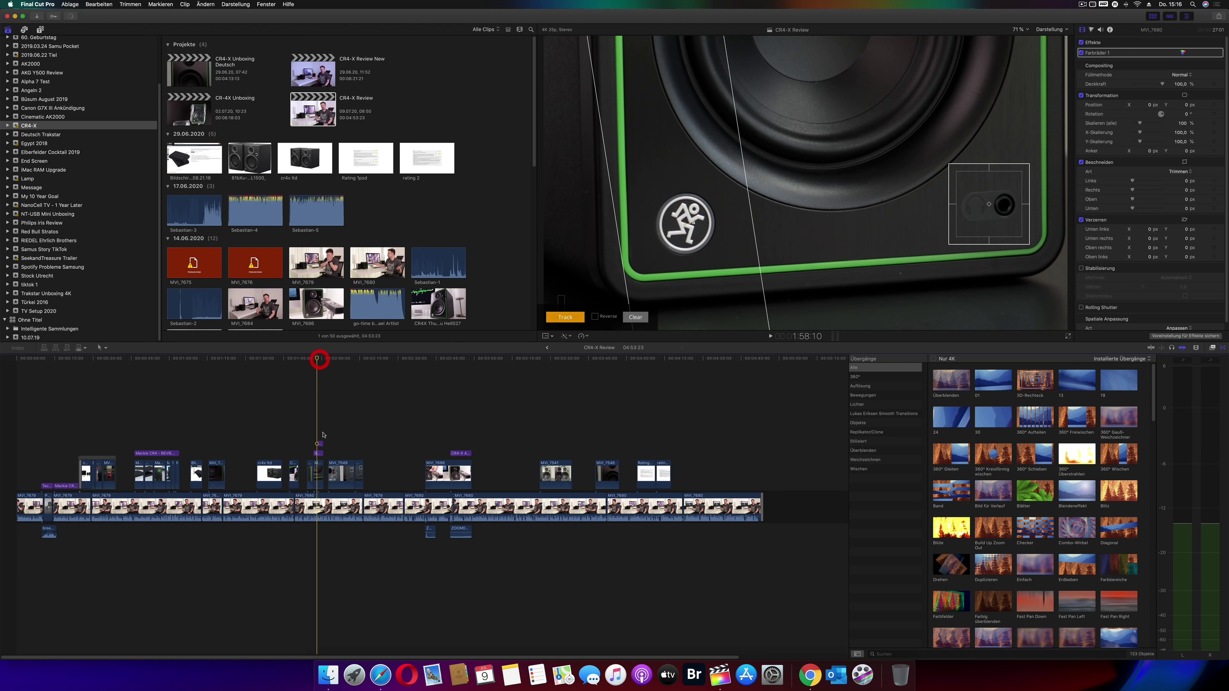
{"action": "left_click", "coordinate": [316, 454]}
{"action": "left_click", "coordinate": [565, 317]}
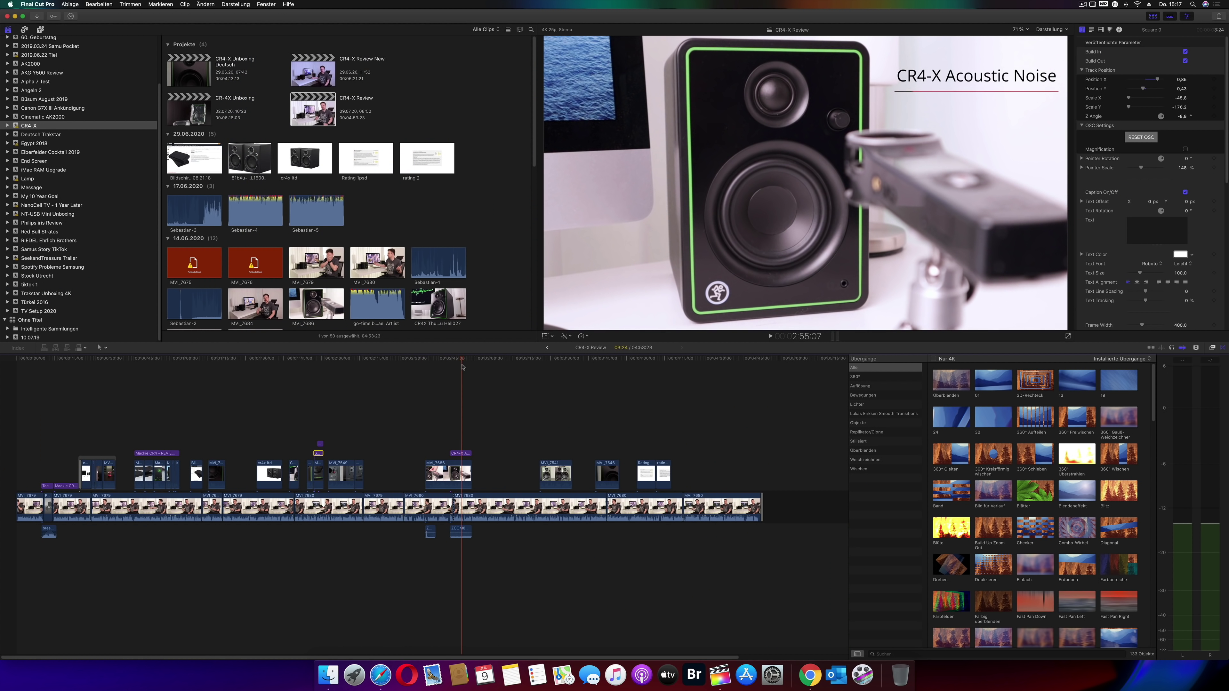
Select the CR4-X Acoustic Noise title at the speaker and microphone shot to examine its text and line parameters
{"action": "left_click", "coordinate": [0, 622]}
{"action": "left_click", "coordinate": [460, 453]}
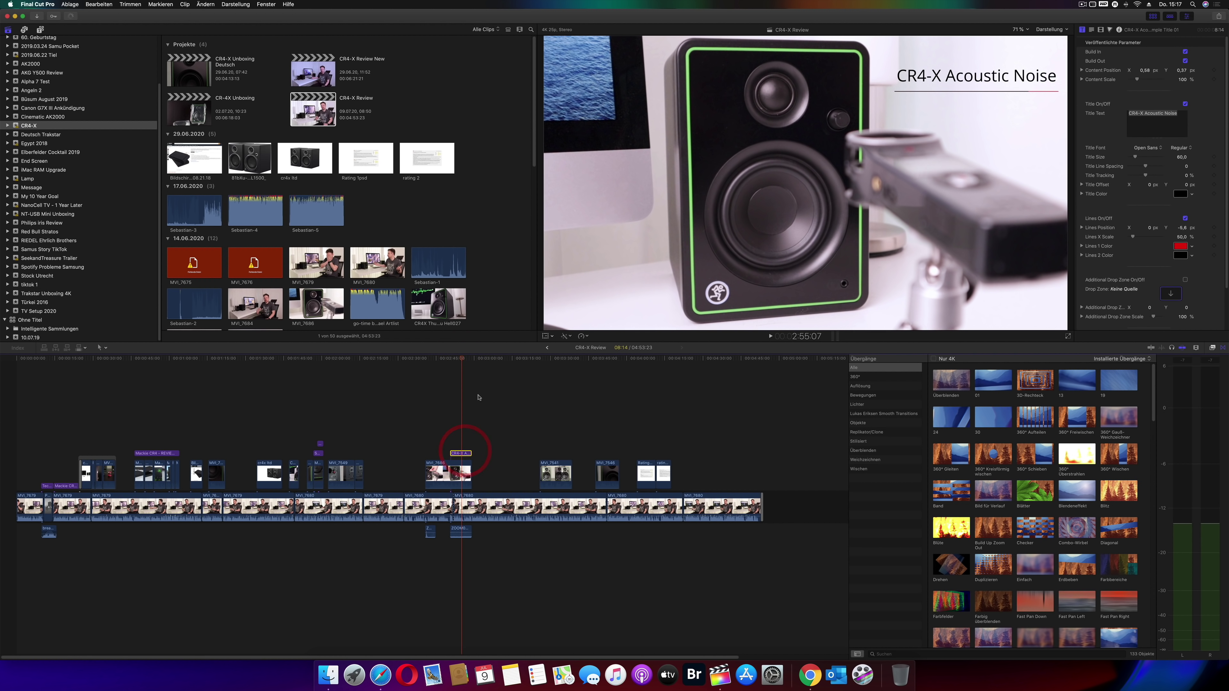